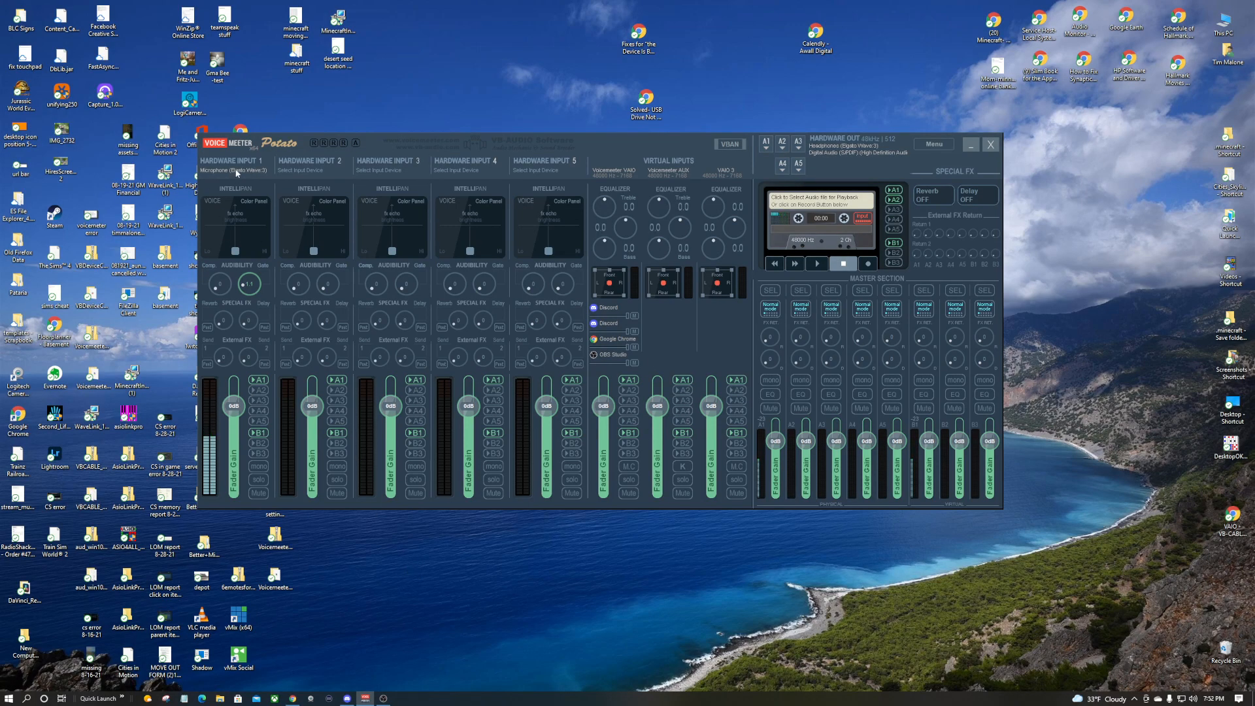
Review the device choices for Hardware Input 1 and for hardware outputs A1 and A2, leaving the selections as they are.
left_click(236, 172)
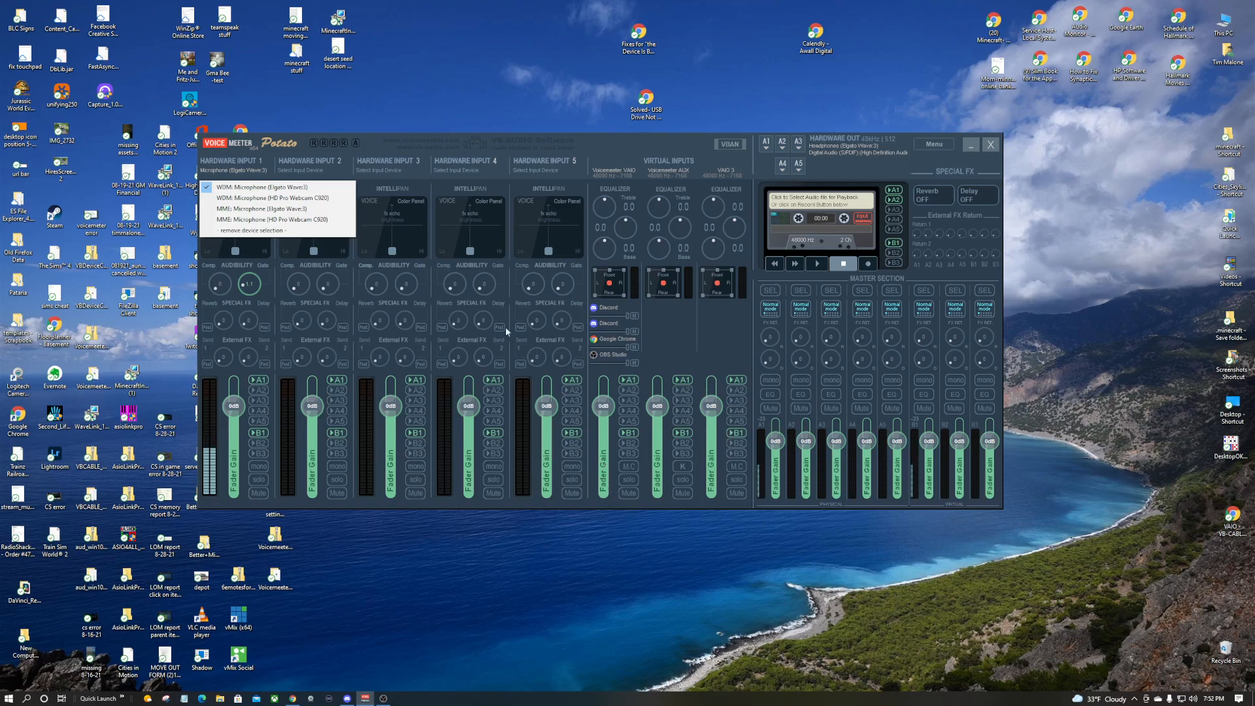
left_click(368, 138)
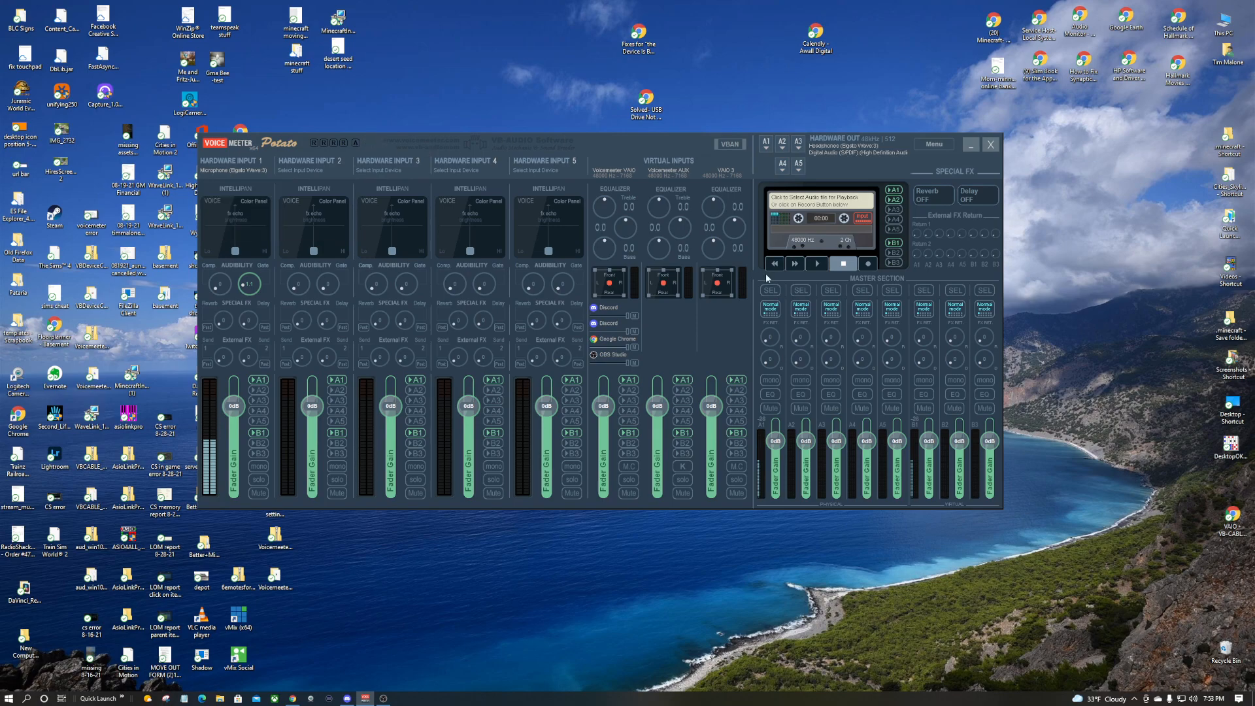
left_click(766, 143)
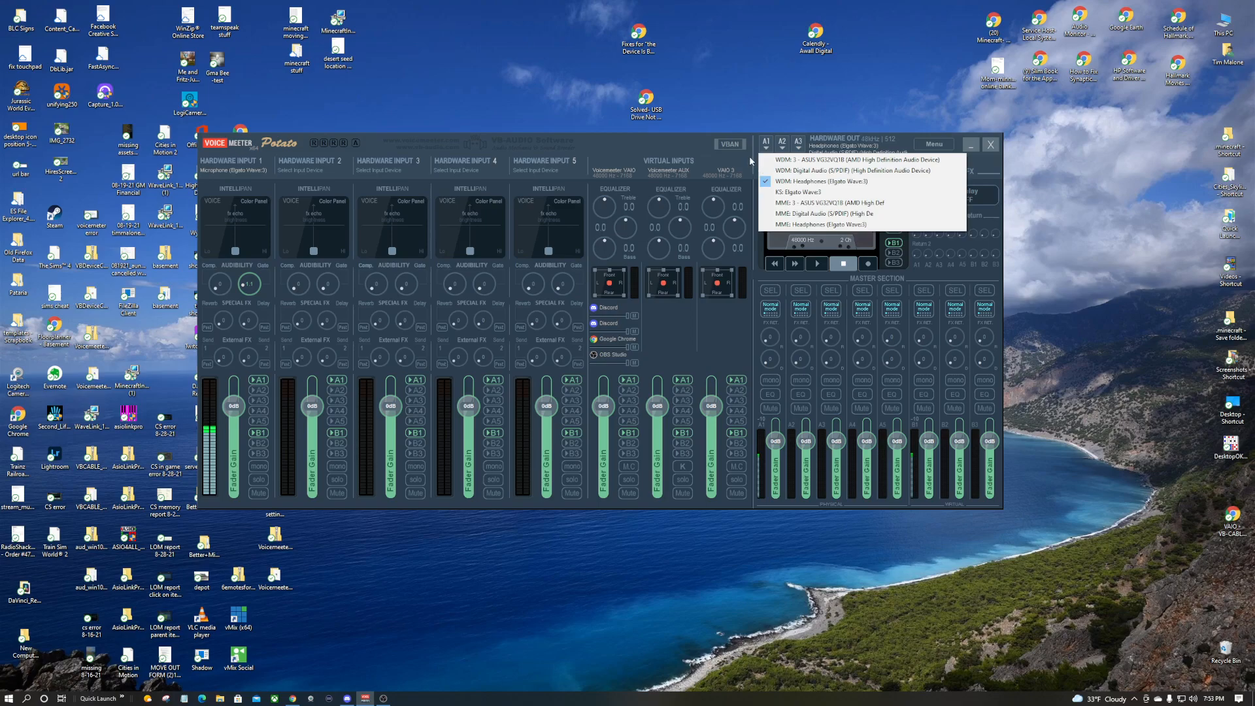
left_click(783, 144)
left_click(783, 146)
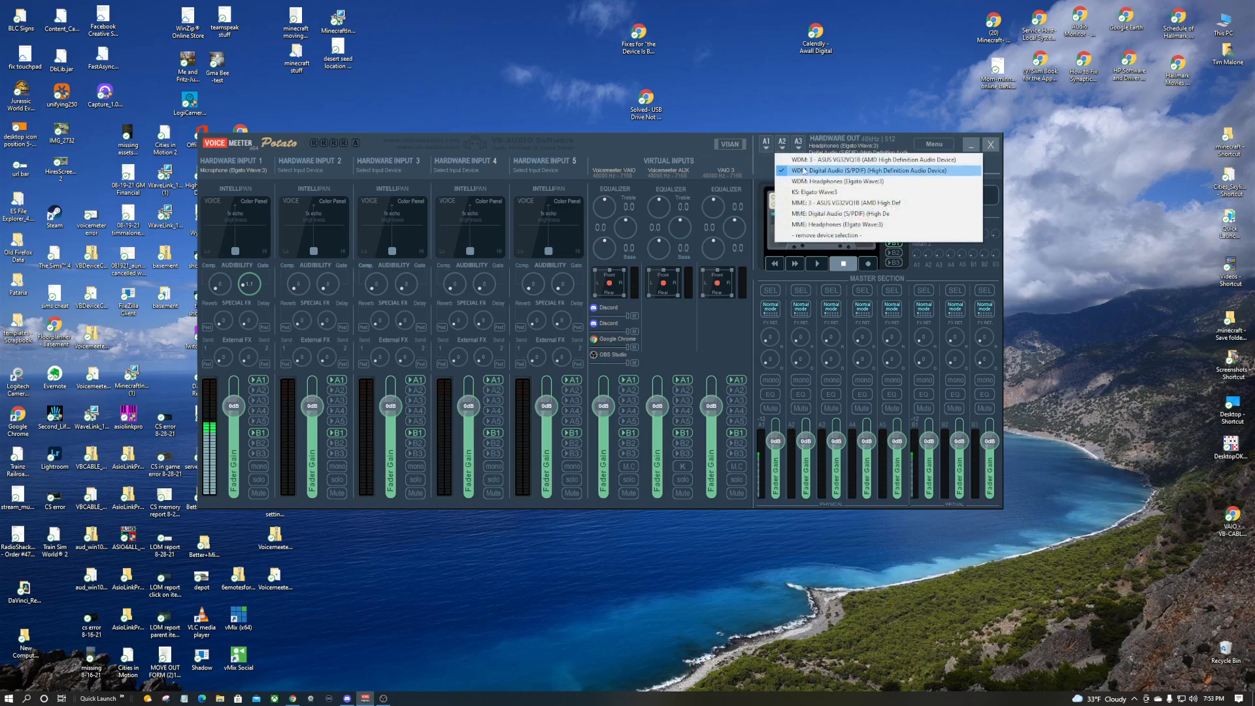
left_click(678, 140)
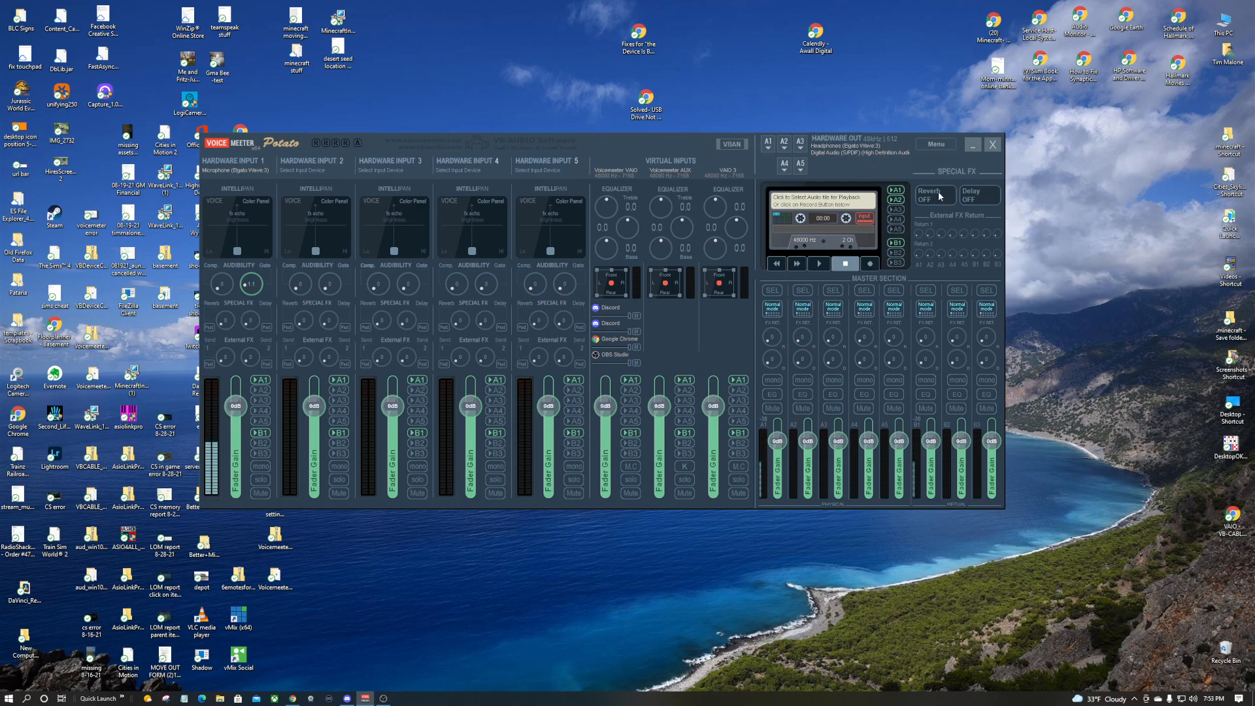
Open VoiceMeeter's System Settings / Options, examine the device status, sample rates and buffering values, and close the window.
left_click(933, 145)
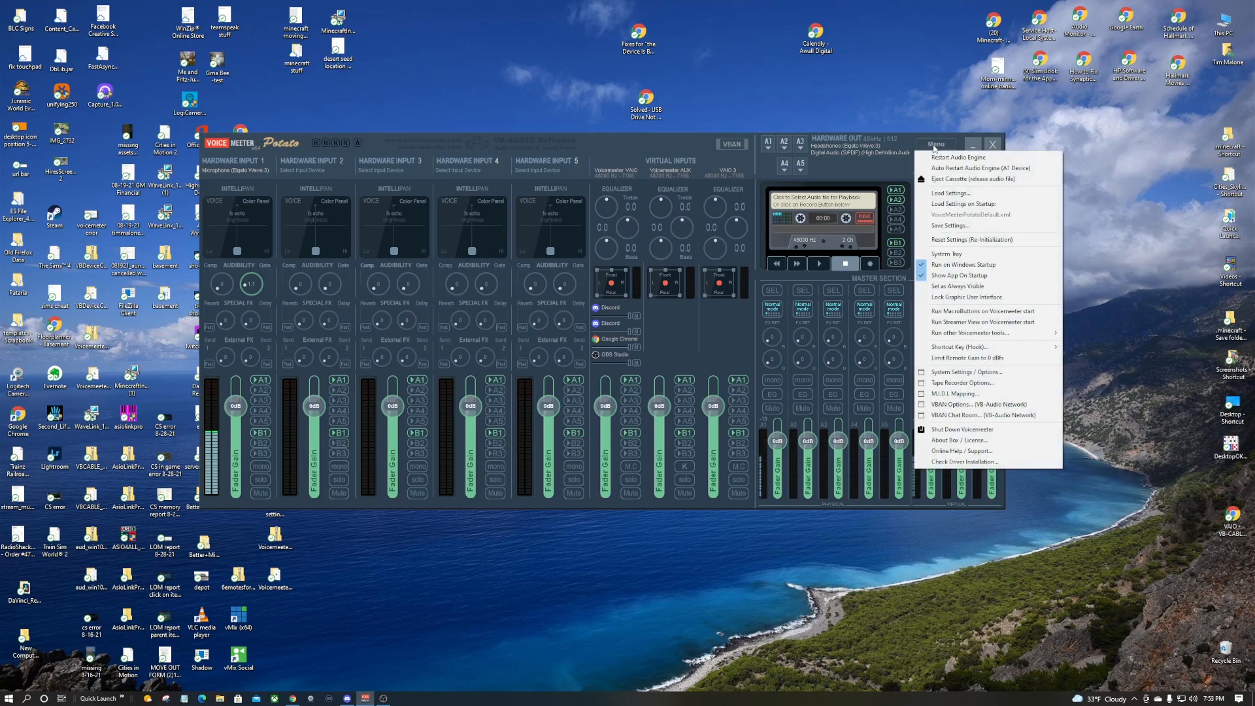
left_click(979, 371)
left_click_drag(993, 148, 768, 82)
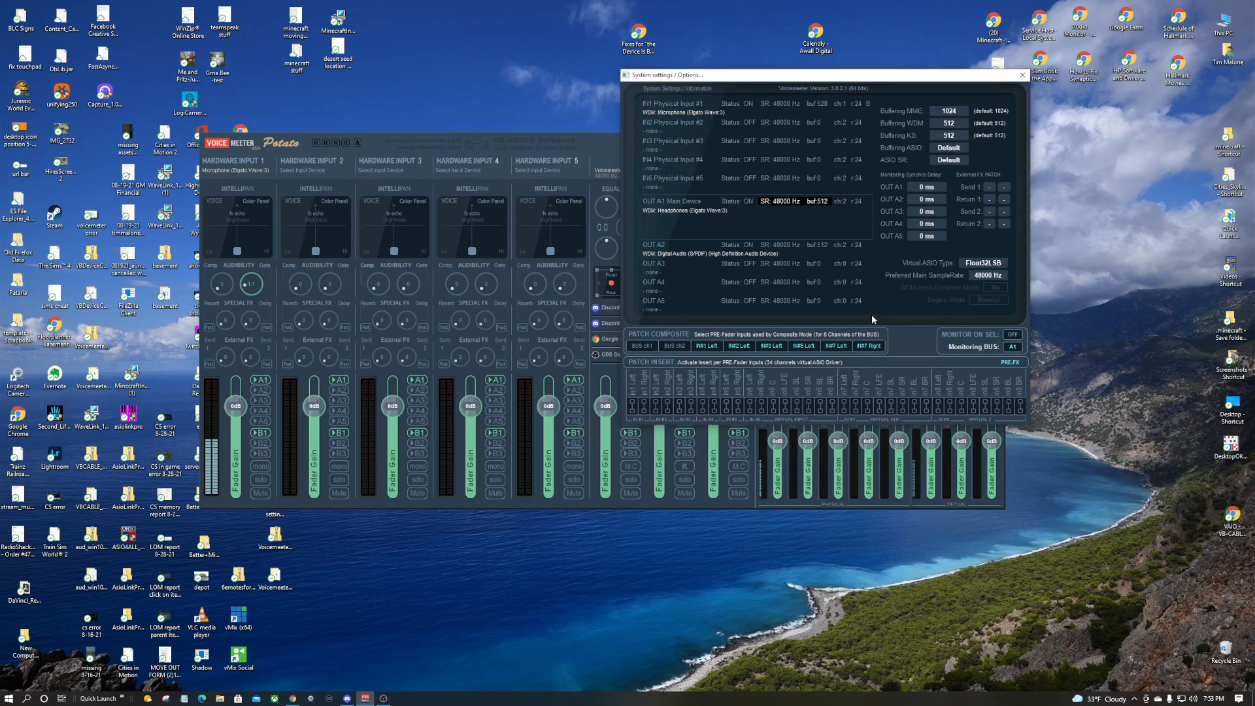
left_click(1023, 74)
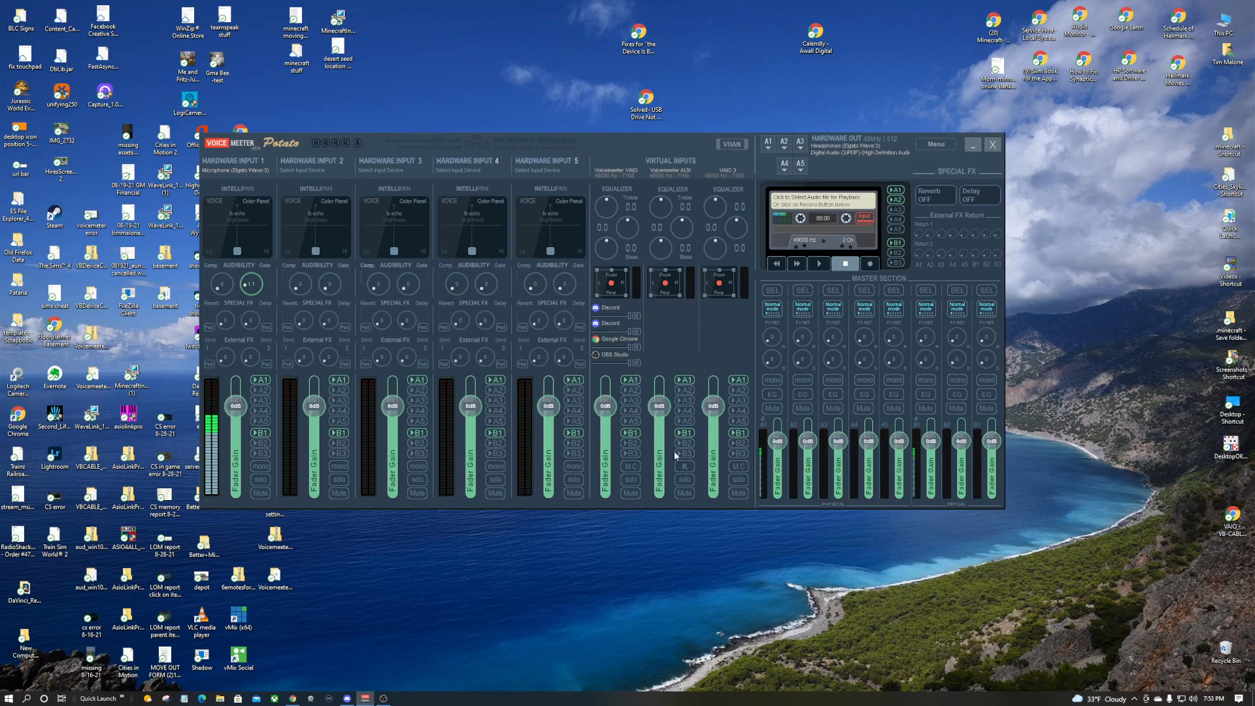
Open the Windows Sound settings and review the output device choices, keeping VoiceMeeter Input (VB-Audio VoiceMeeter VAIO).
left_click(8, 698)
left_click(16, 657)
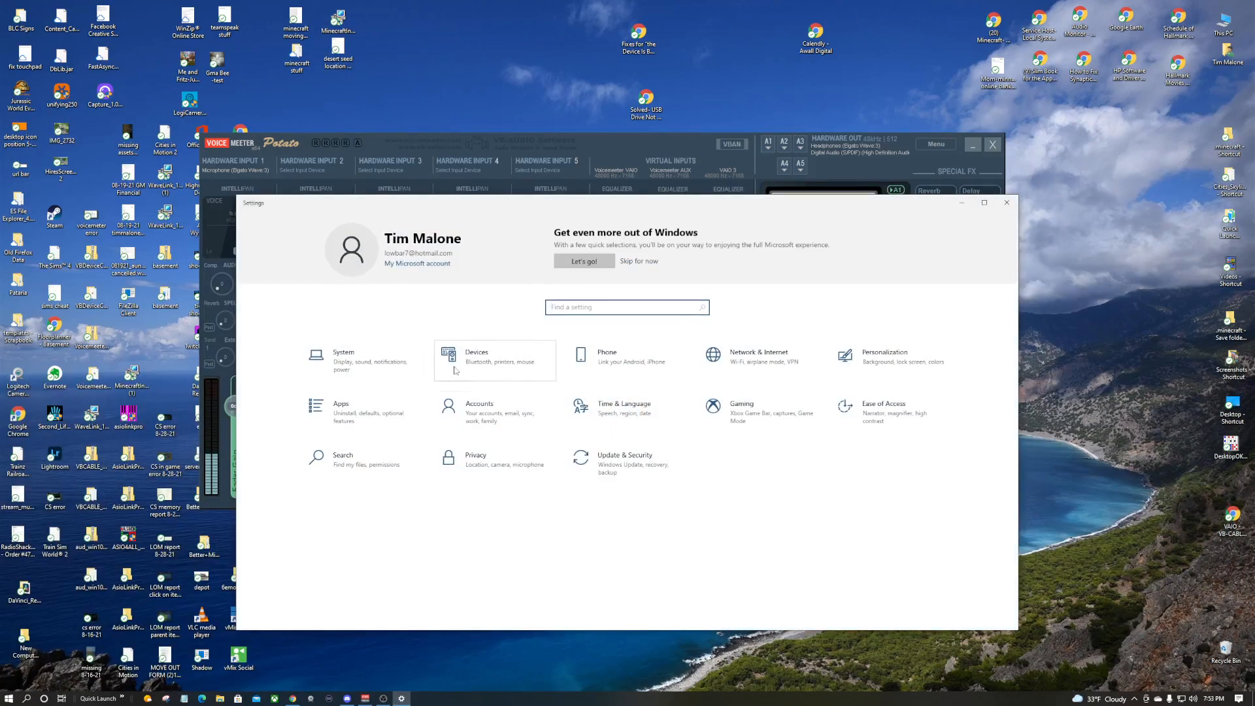
left_click(356, 355)
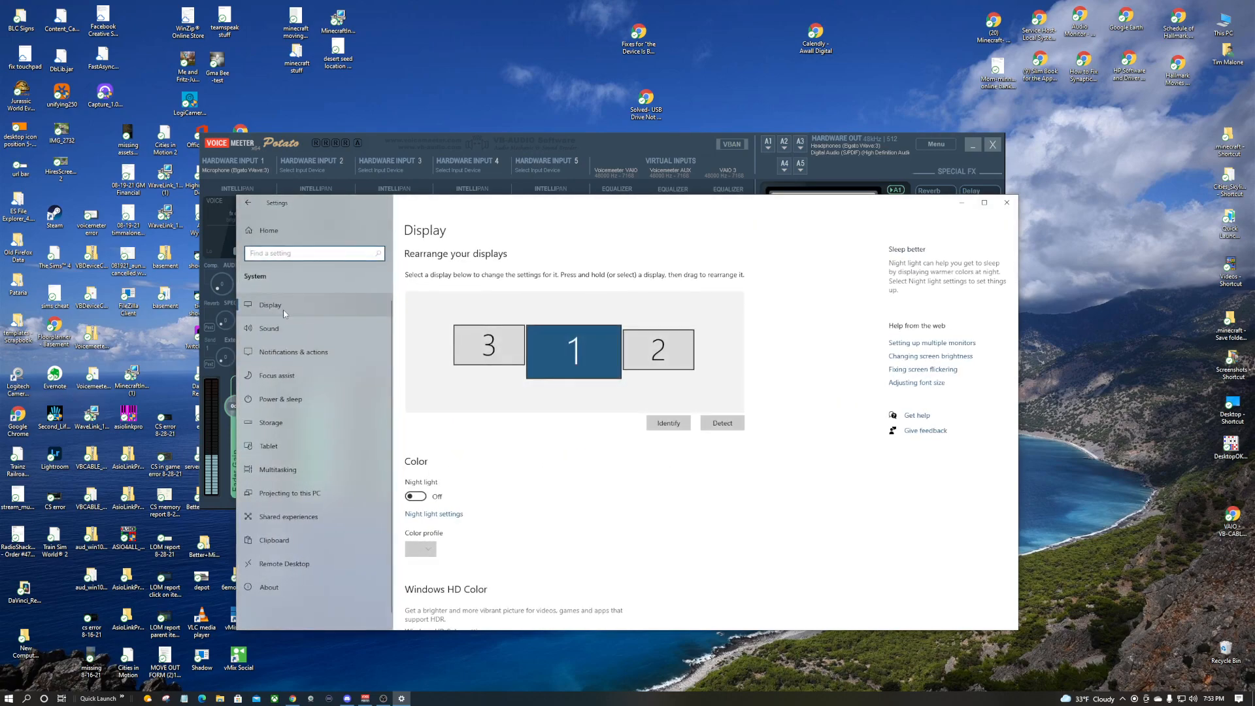
left_click(288, 328)
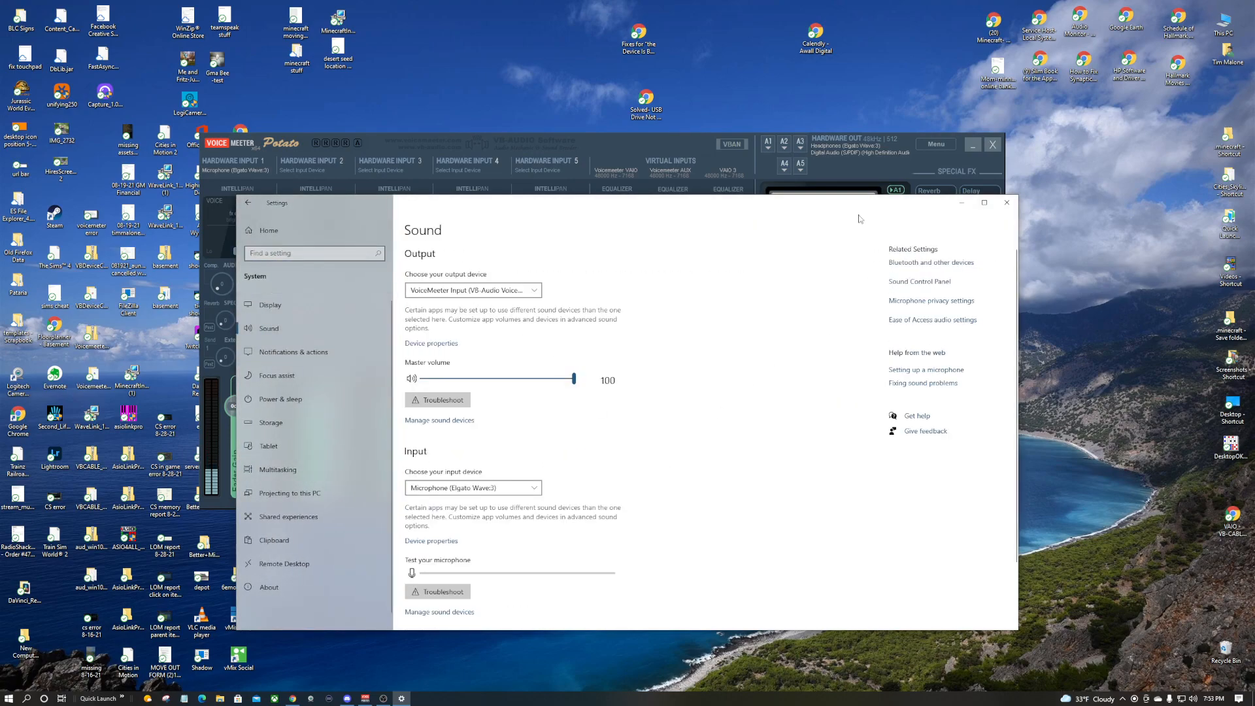
left_click_drag(818, 196, 862, 199)
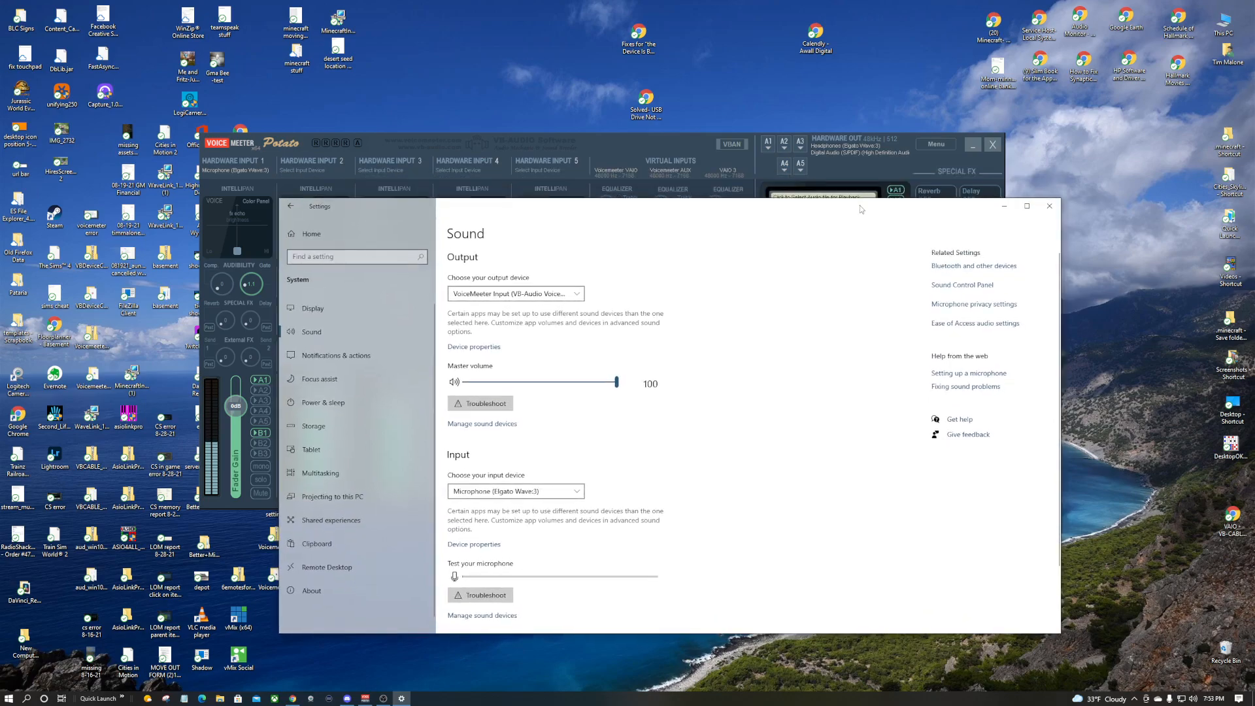
left_click(578, 295)
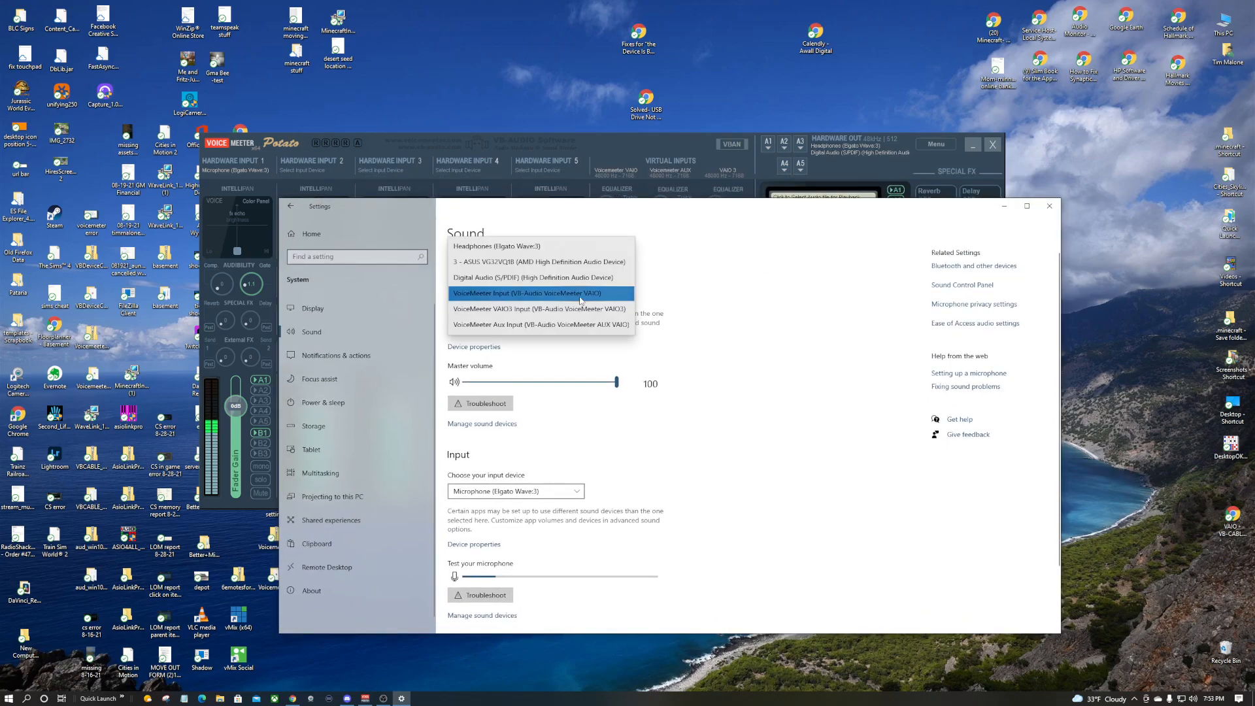
left_click(587, 300)
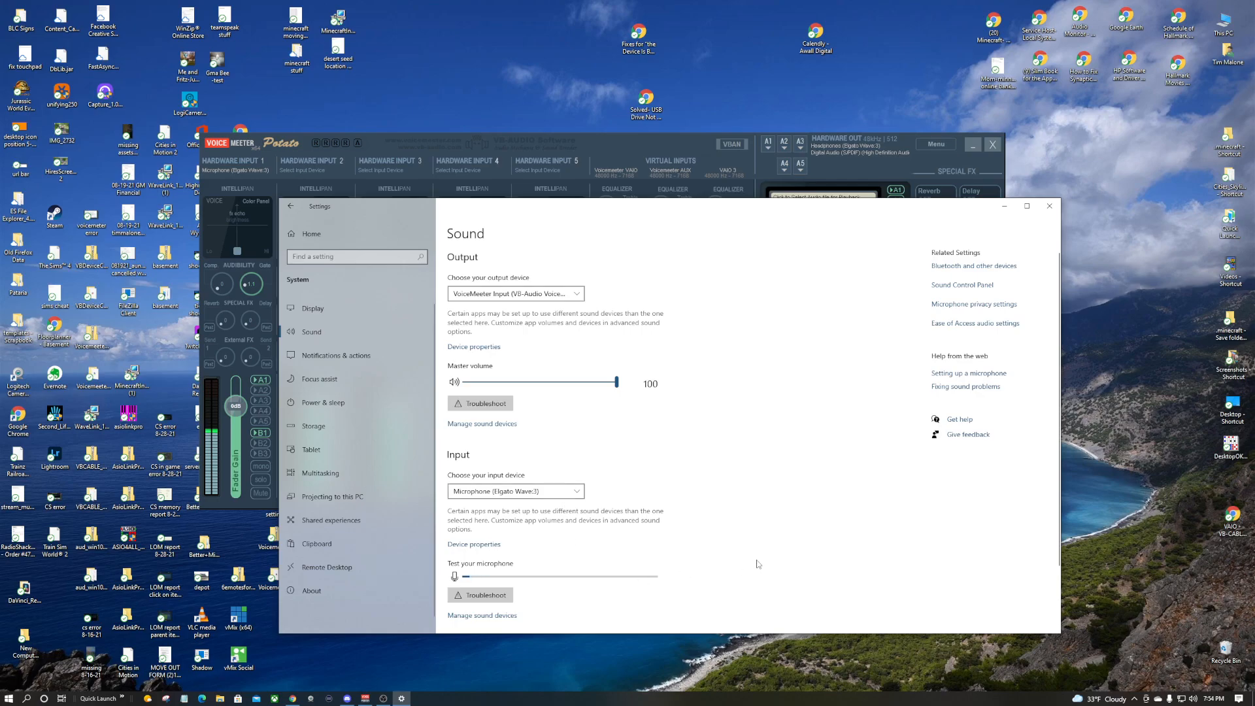
Review the per-app devices and master output choices in App volume and device preferences, and return to the Sound settings.
scroll(757, 563, "down", 1)
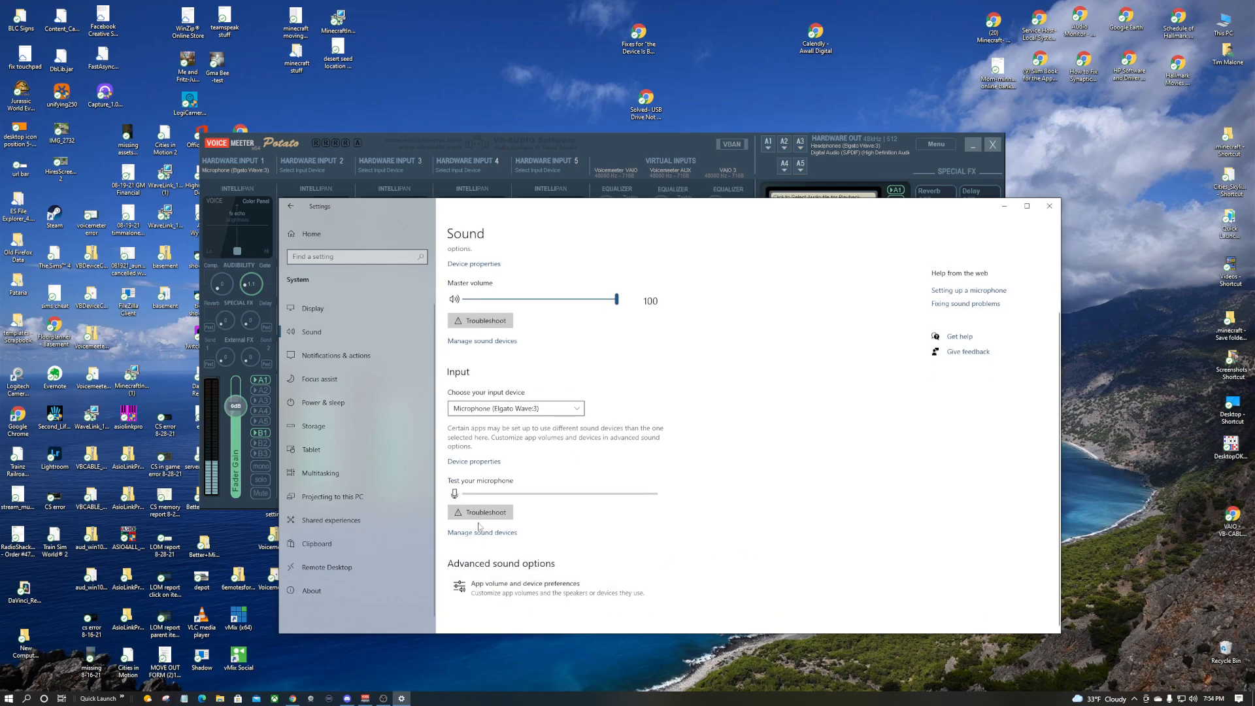
left_click(485, 594)
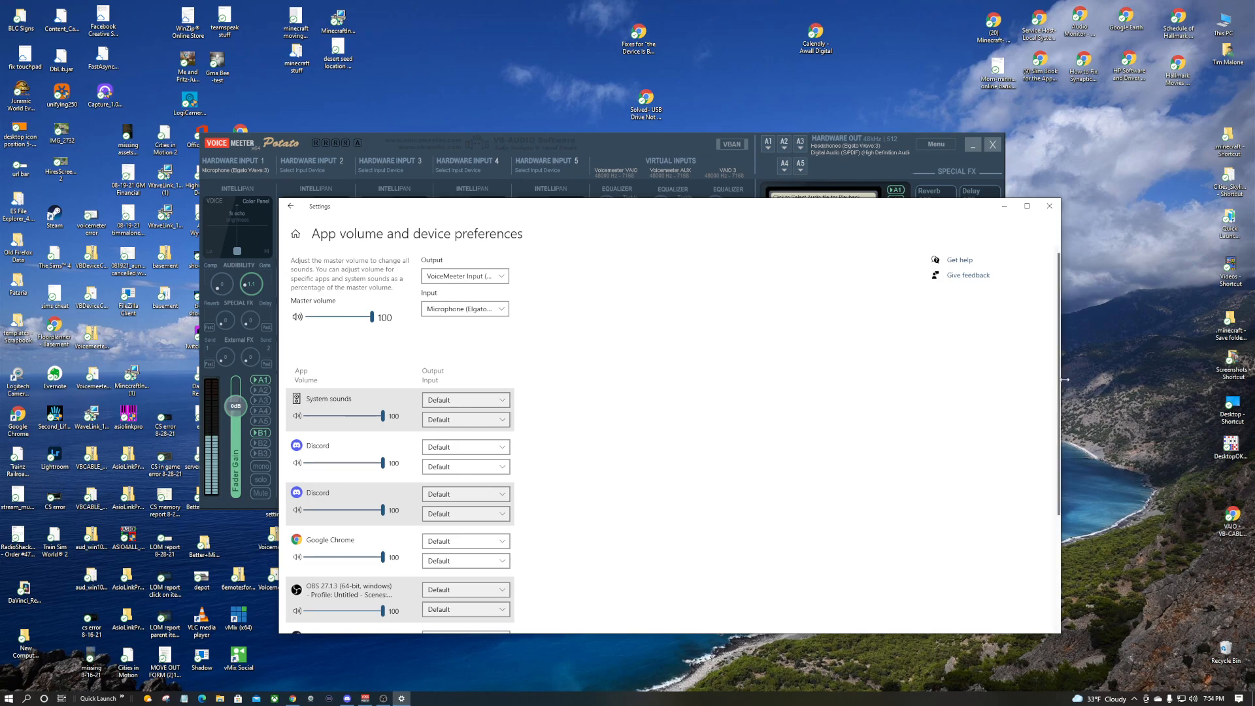
left_click_drag(1063, 381, 1098, 382)
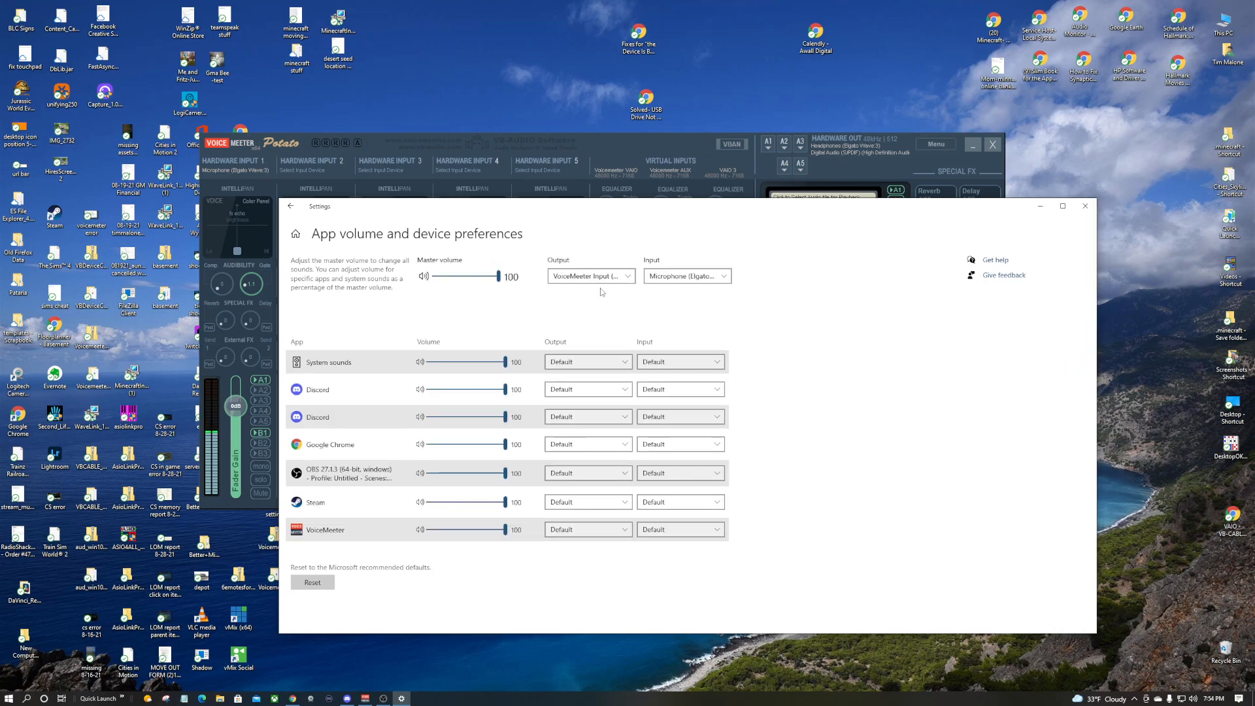
left_click(625, 279)
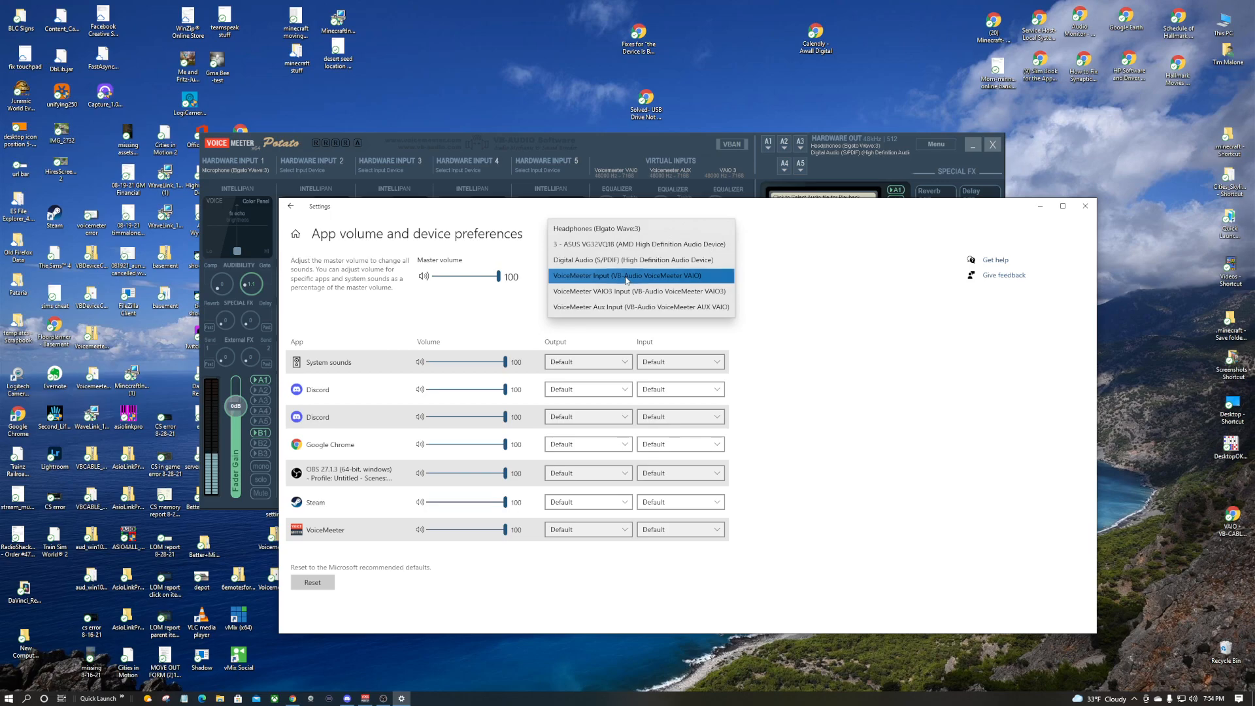
left_click(621, 290)
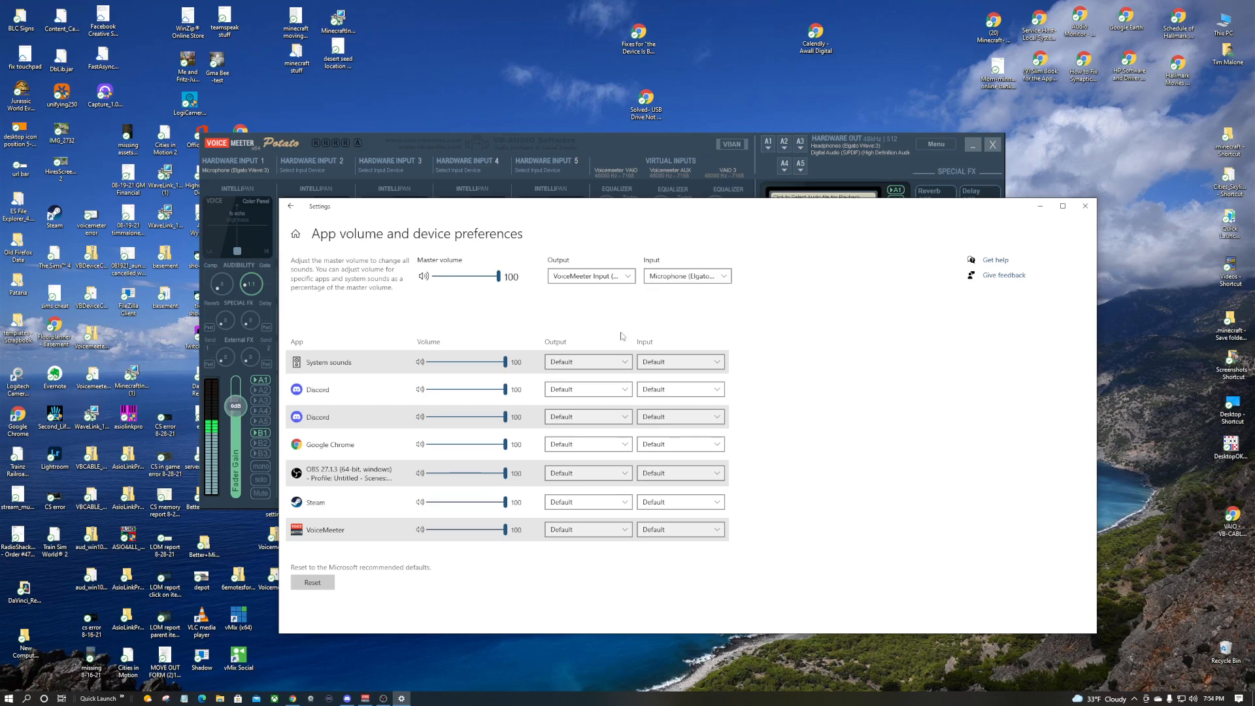
left_click(291, 207)
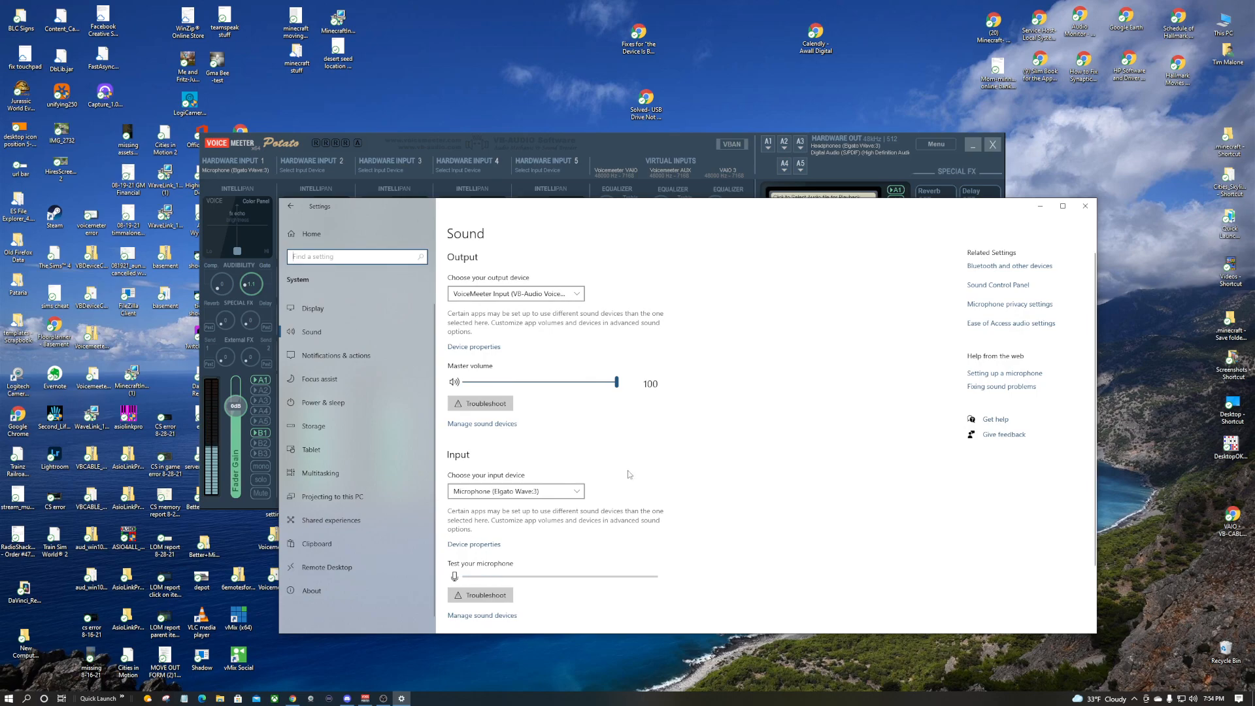
Open the Sound Control Panel and review the playback devices, recording devices, sound scheme and communications settings.
left_click(987, 287)
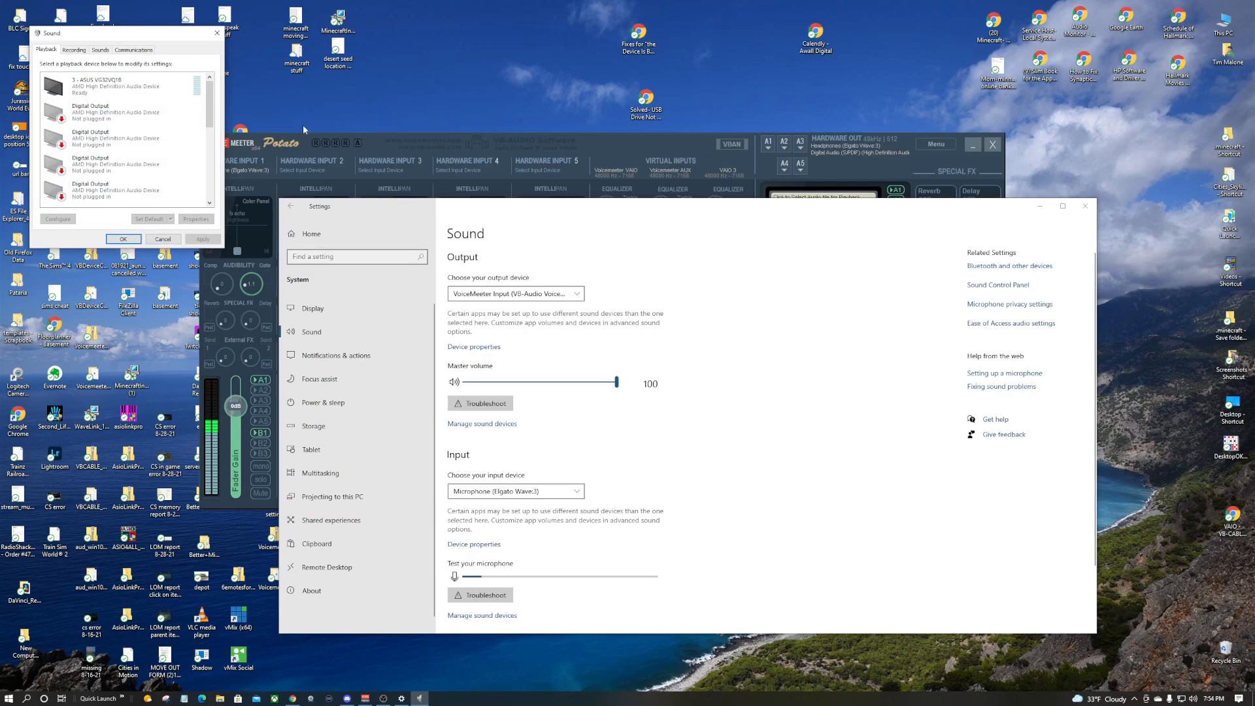
left_click_drag(175, 47, 566, 66)
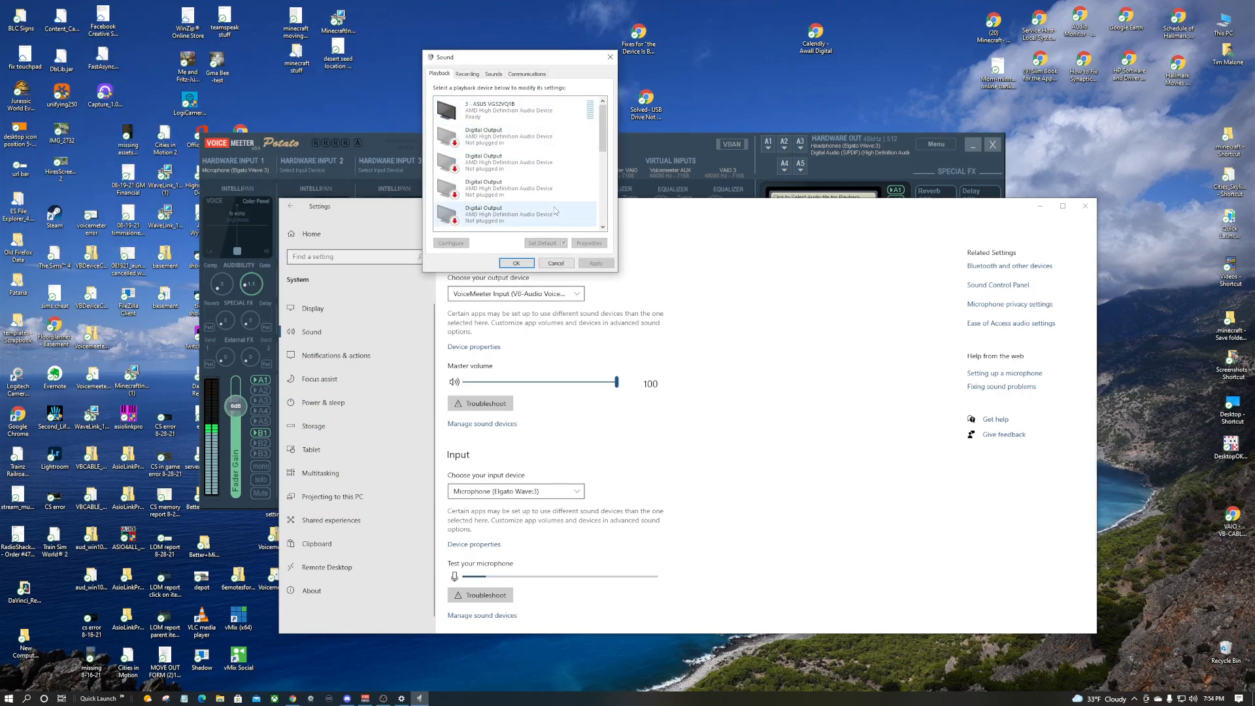
scroll(554, 173, "down", 3)
scroll(554, 173, "down", 3)
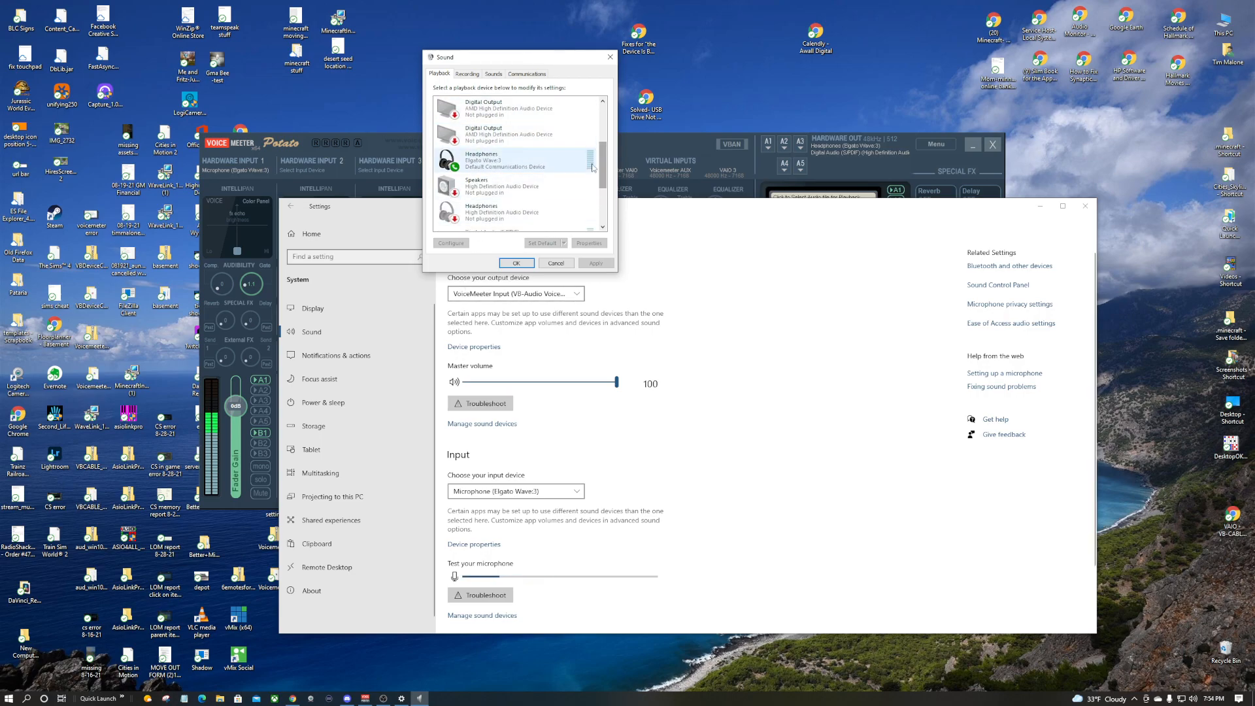
left_click(468, 74)
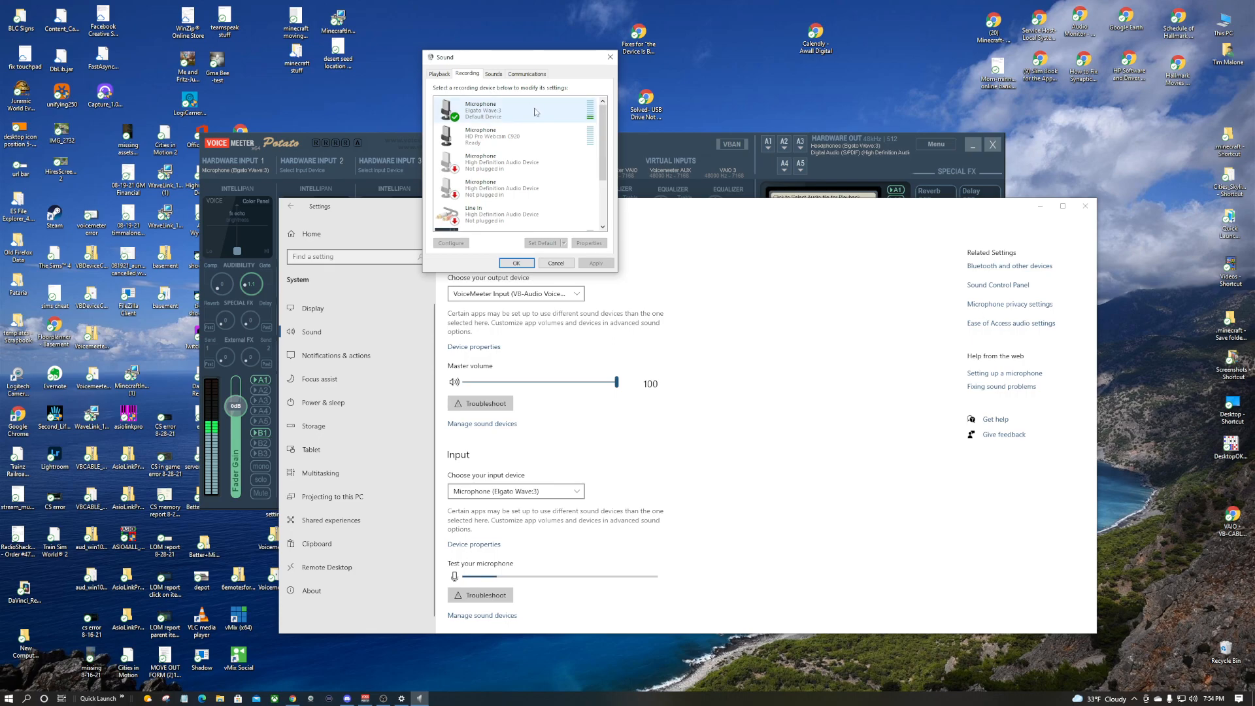
left_click(493, 75)
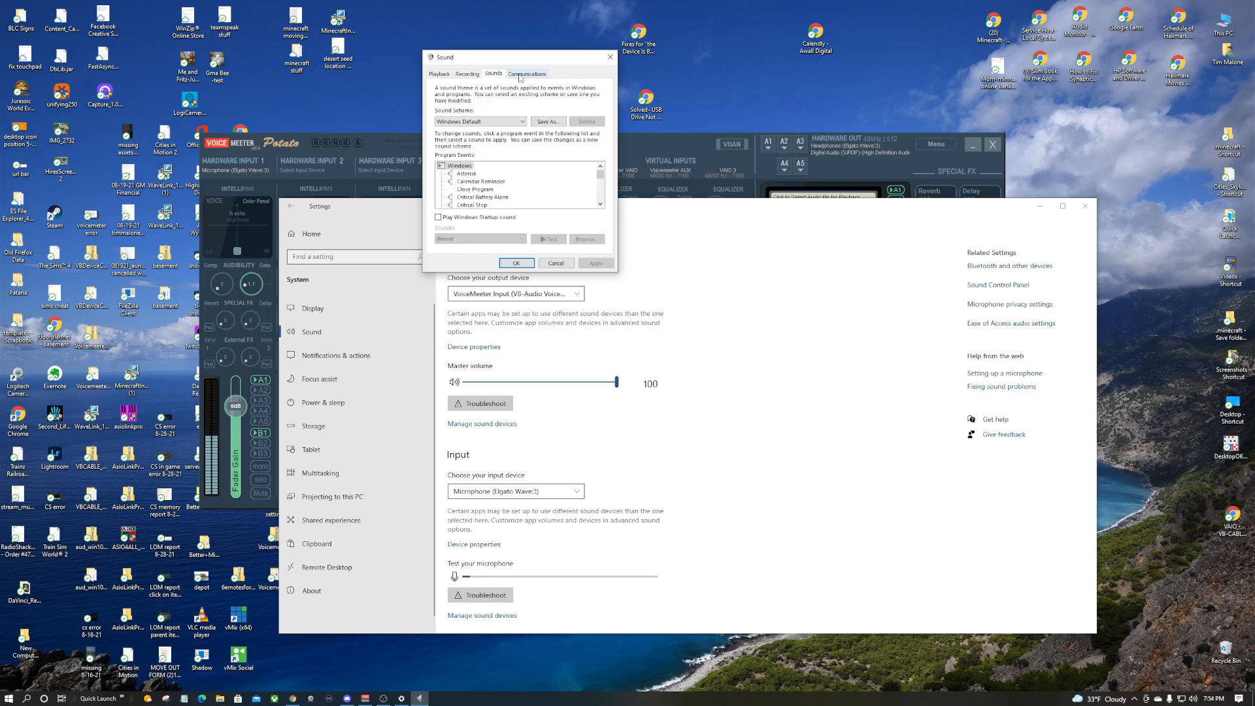
left_click(521, 76)
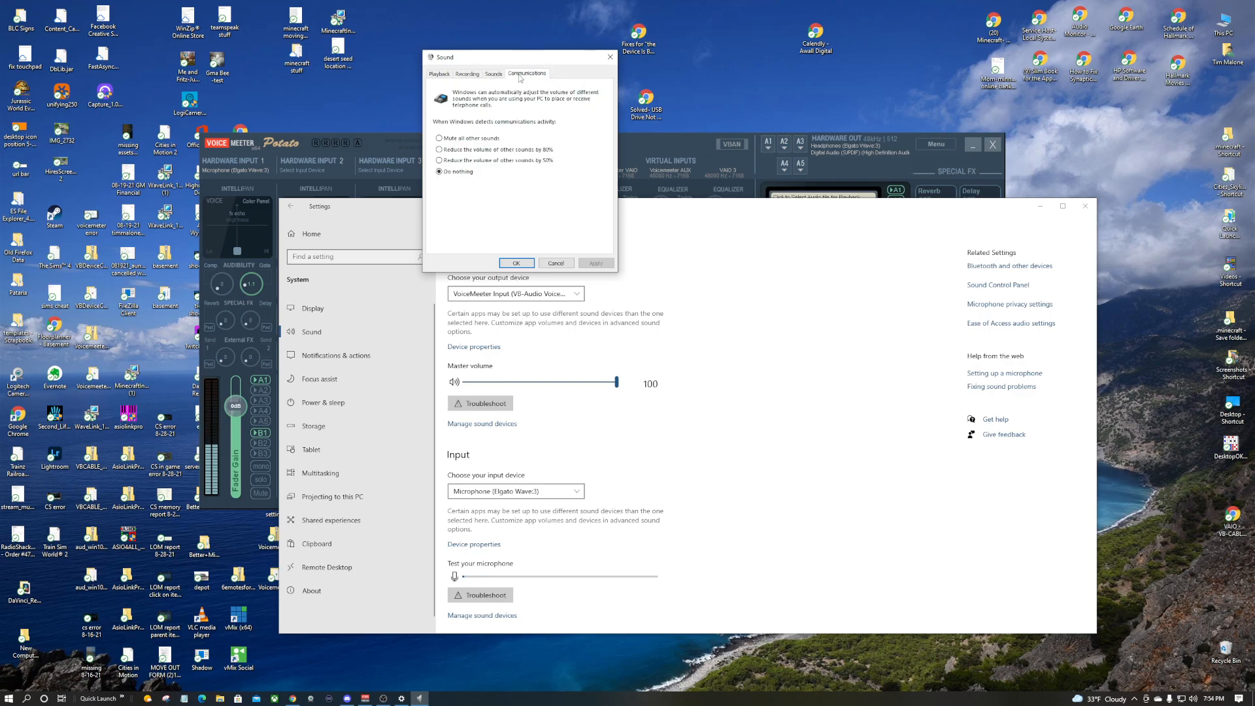
Inspect the Elgato Wave:3 microphone's general, listen, levels and advanced properties, and close the sound dialogs without saving changes.
left_click(475, 75)
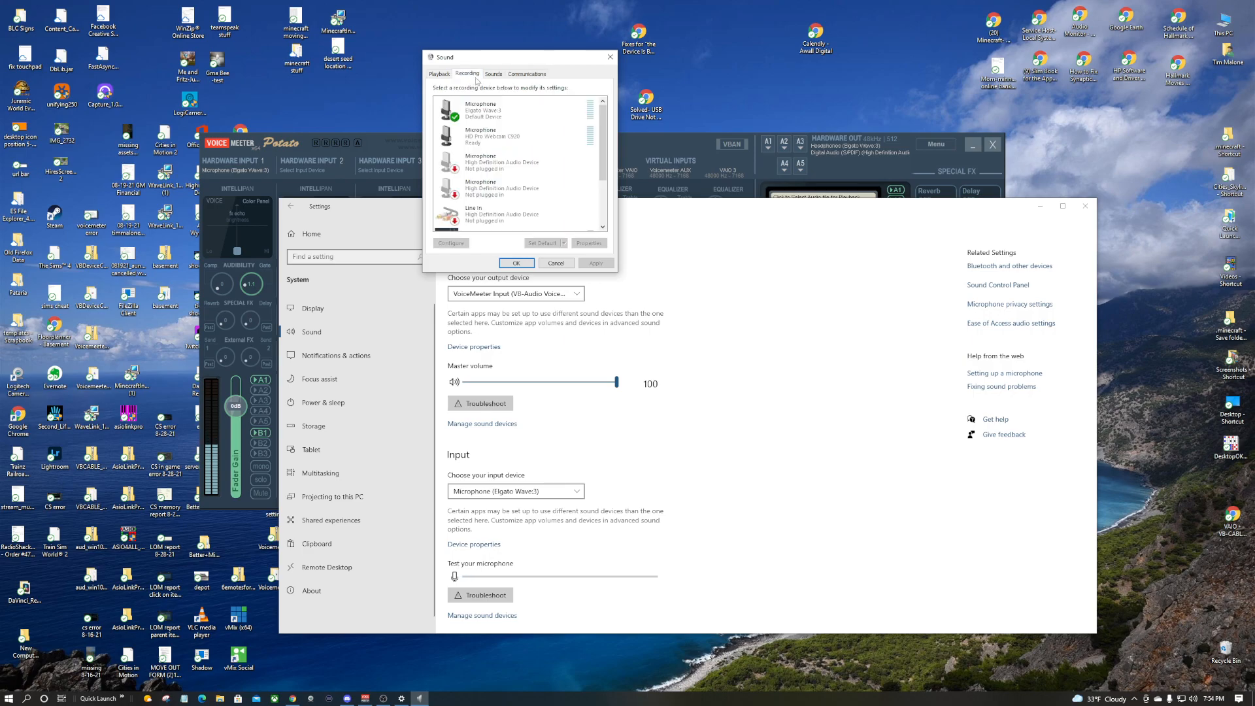
double_click(469, 113)
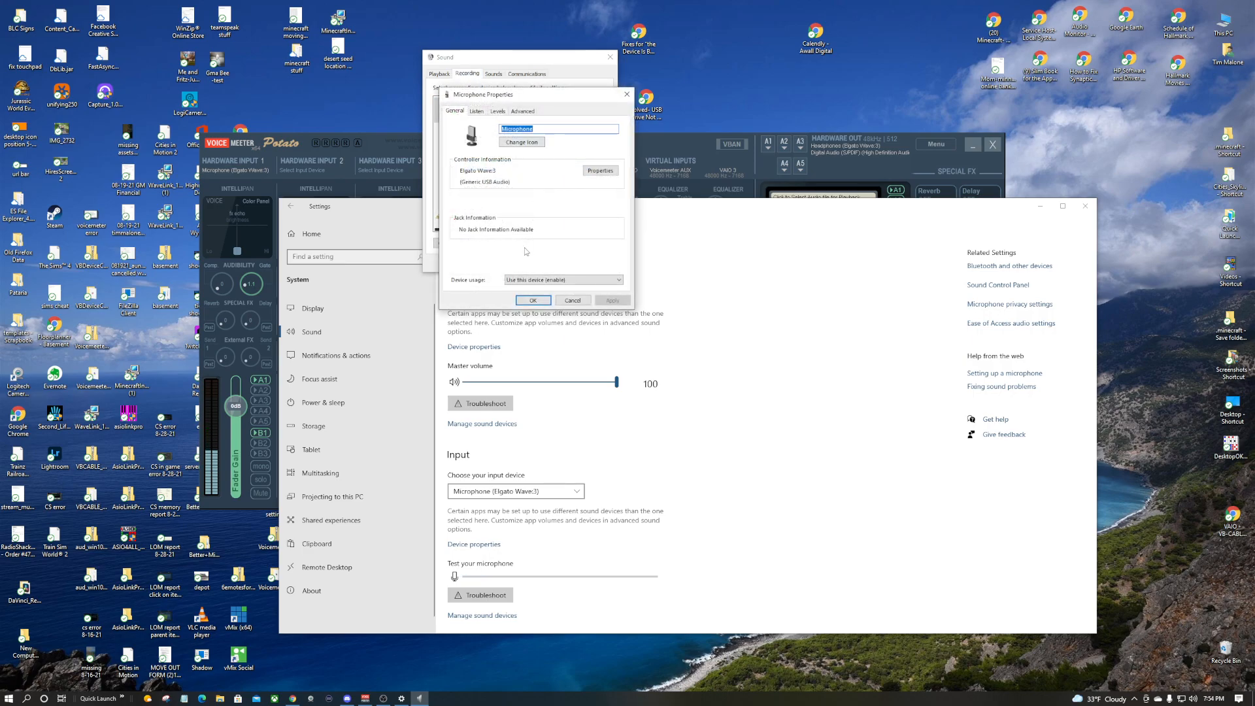
left_click(483, 113)
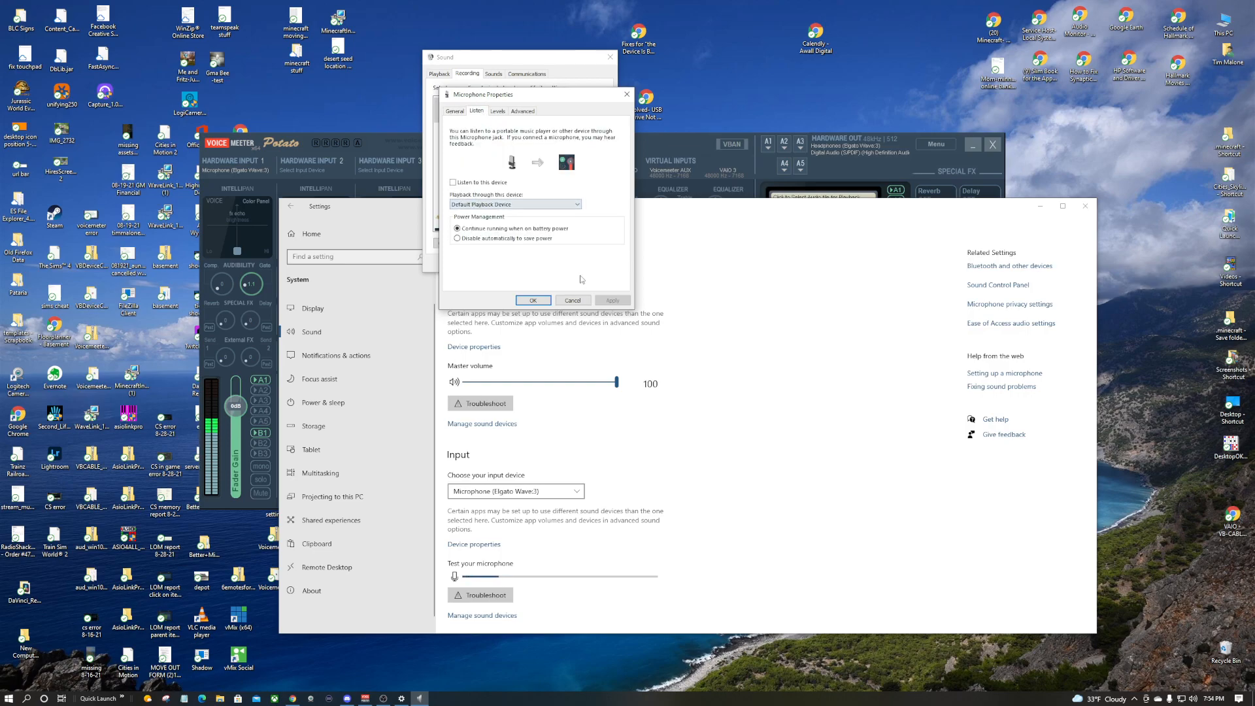
left_click(500, 113)
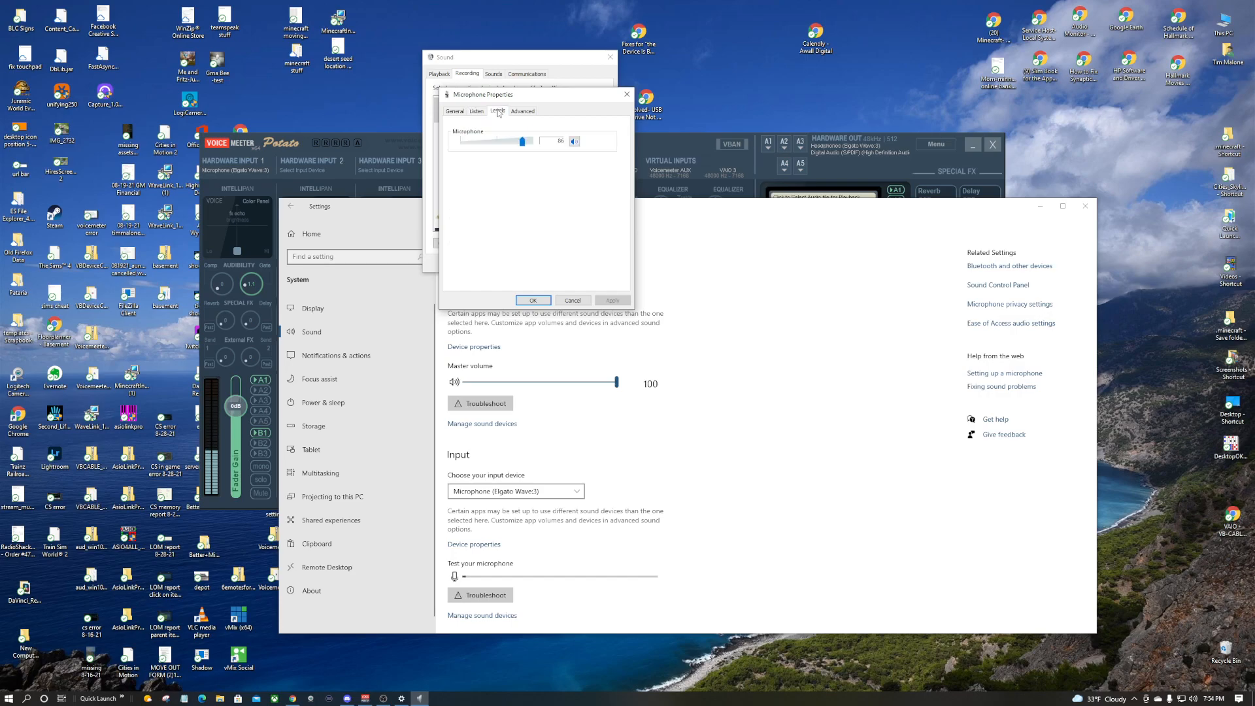
left_click(515, 113)
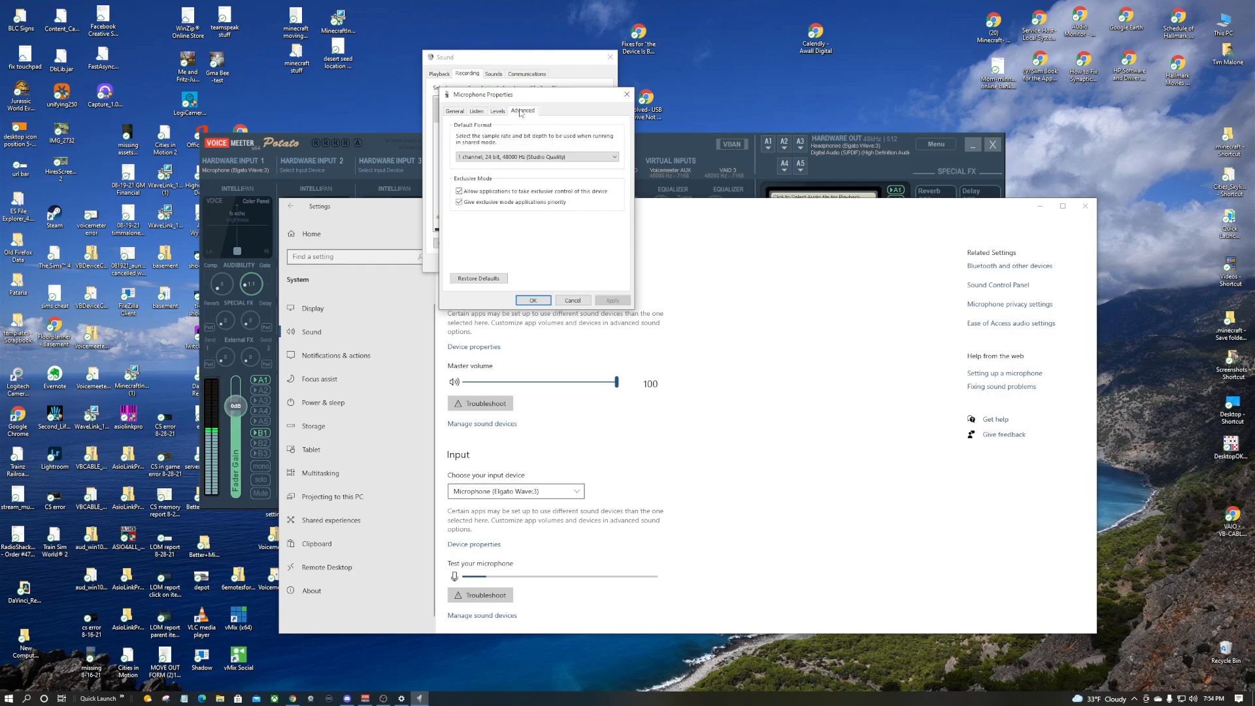
left_click(572, 300)
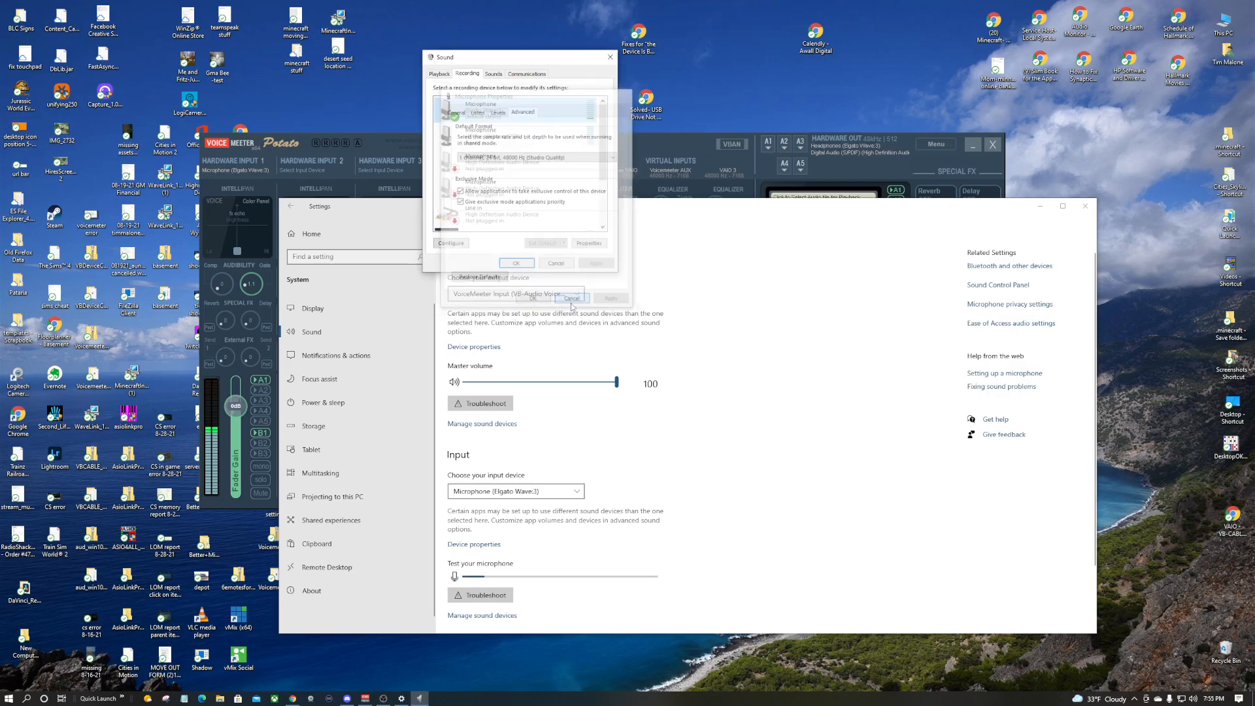
left_click(554, 263)
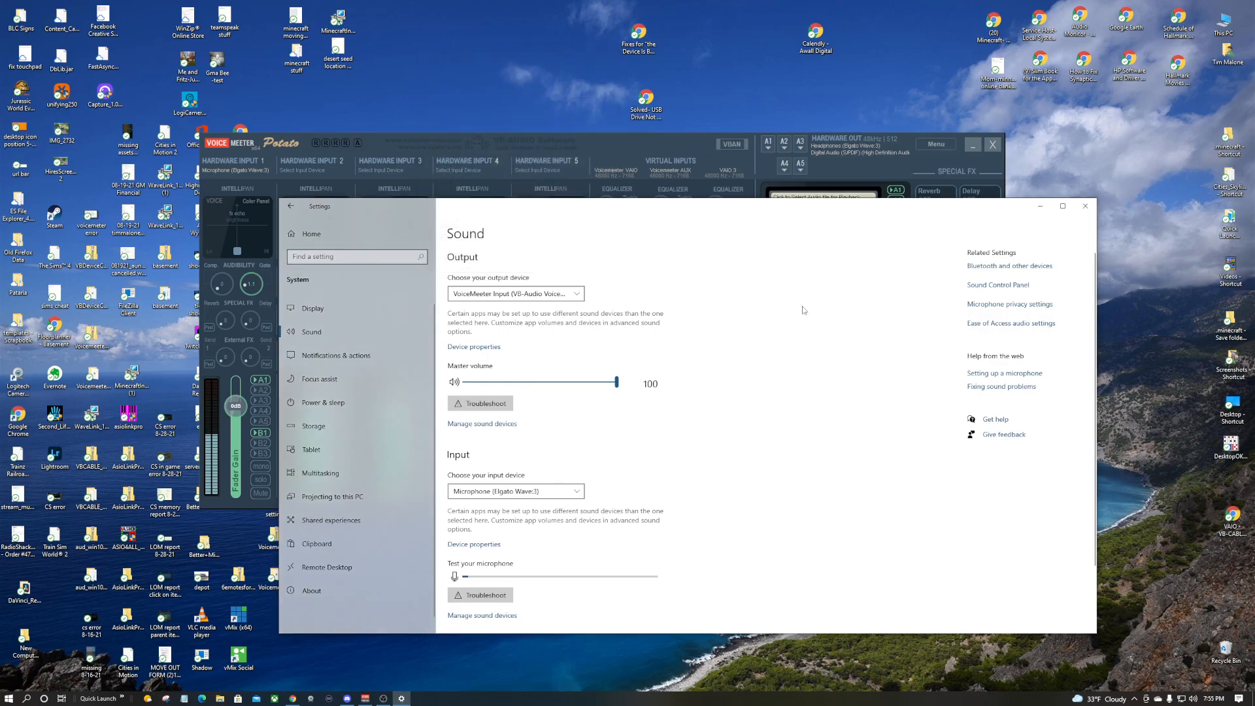
Close Windows Settings and bring the OBS window onto the main display.
left_click(1086, 208)
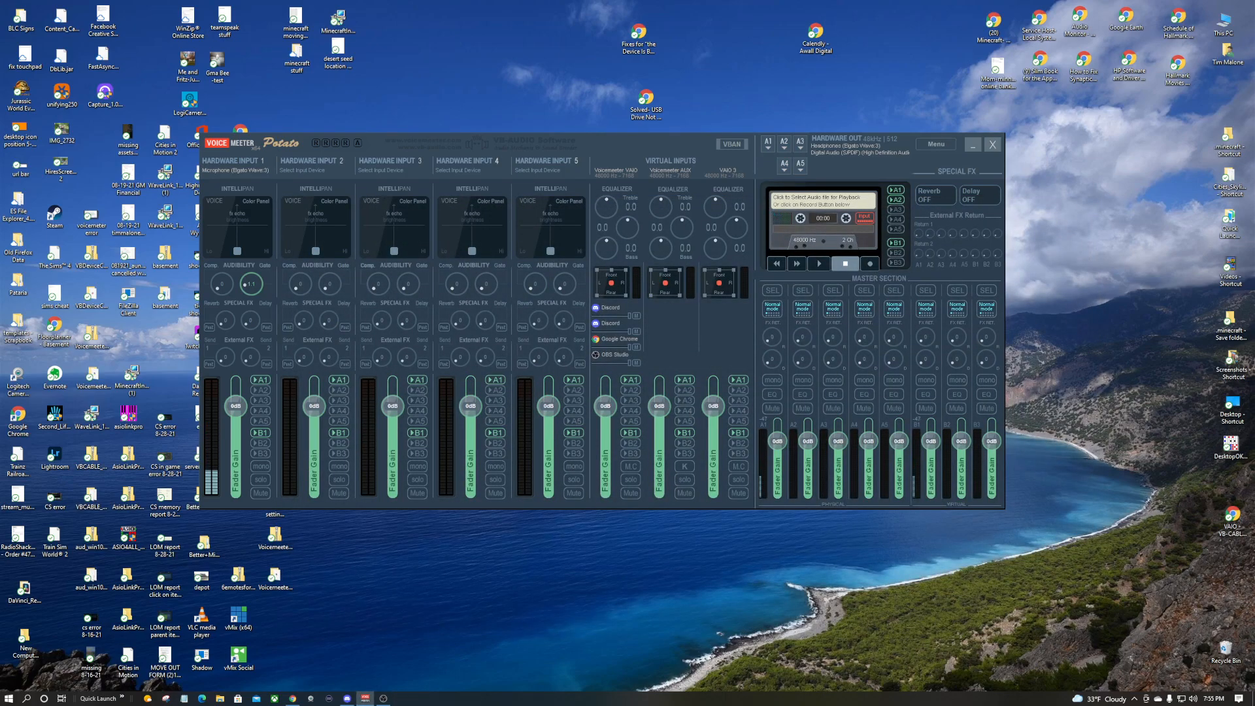
left_click_drag(0, 60, 606, 77)
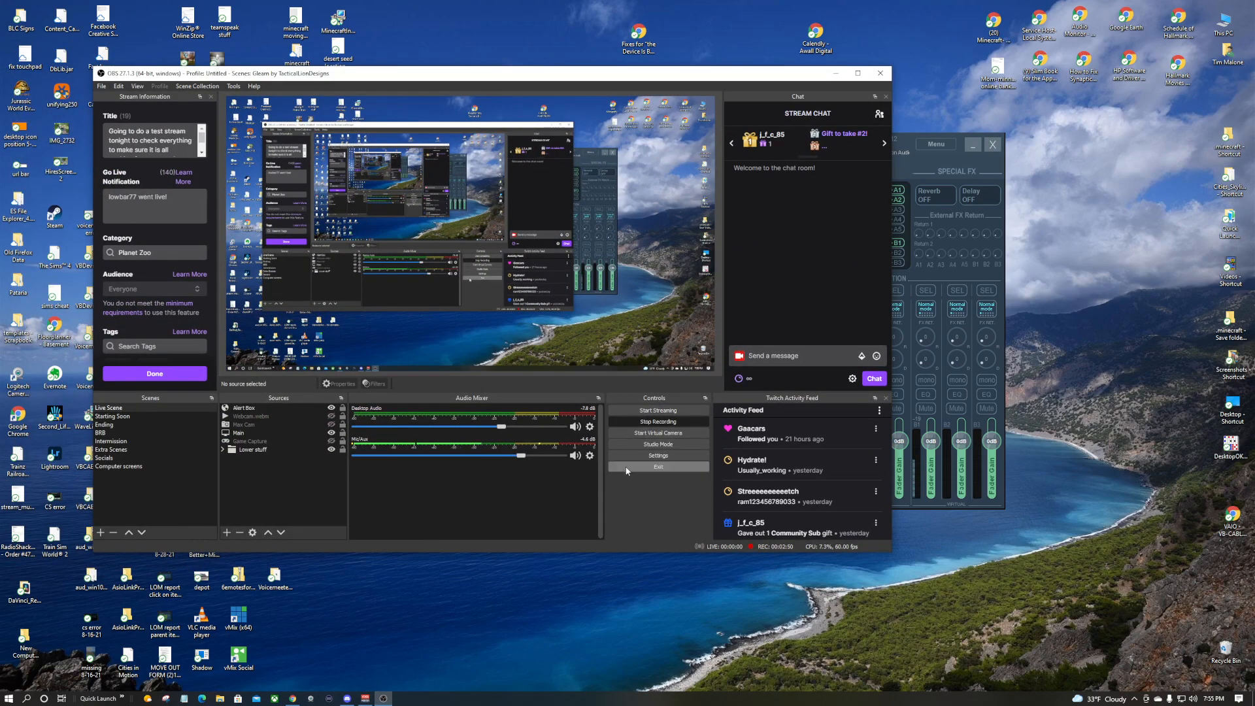
Review the global audio devices, meters and monitoring device in the OBS audio settings, and leave without saving.
left_click(648, 455)
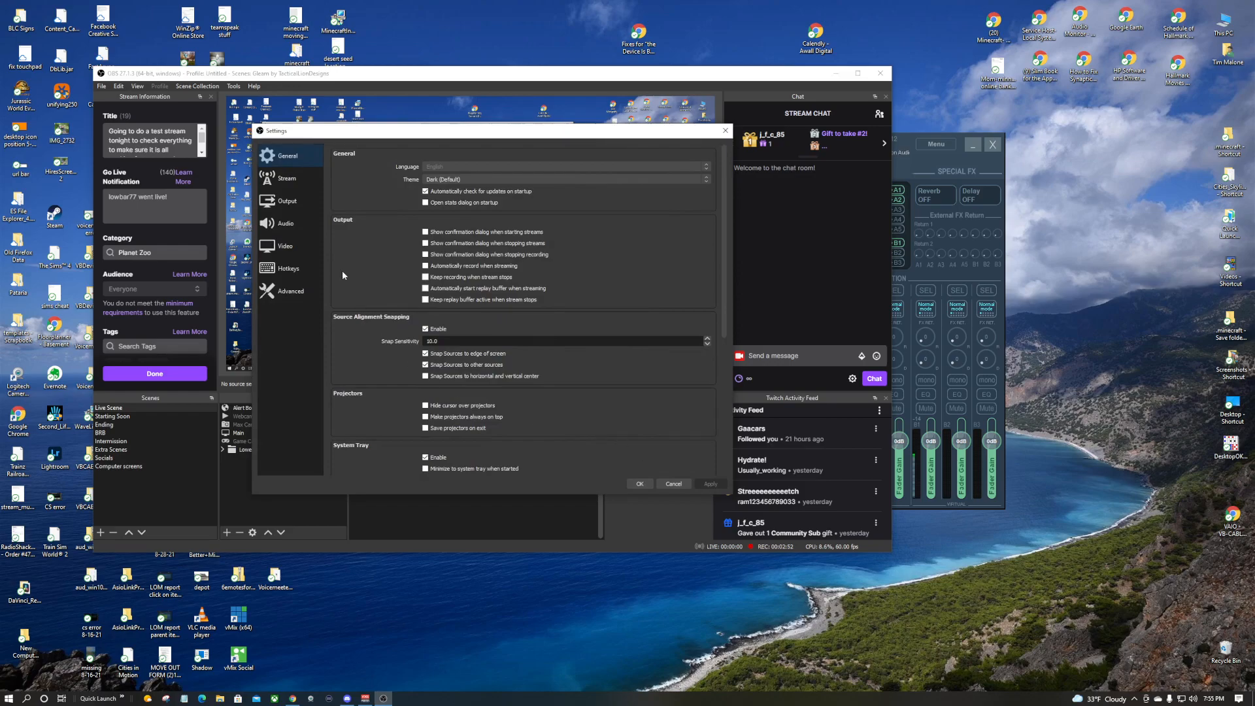
left_click(282, 225)
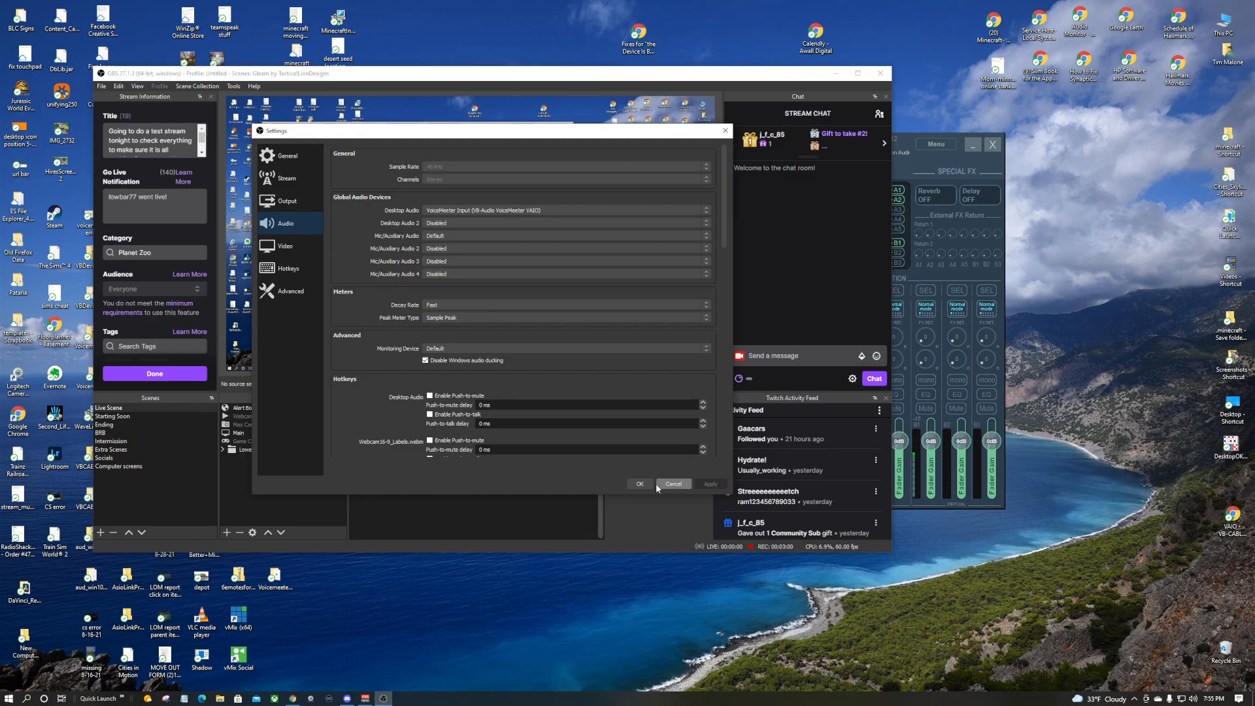
left_click(673, 485)
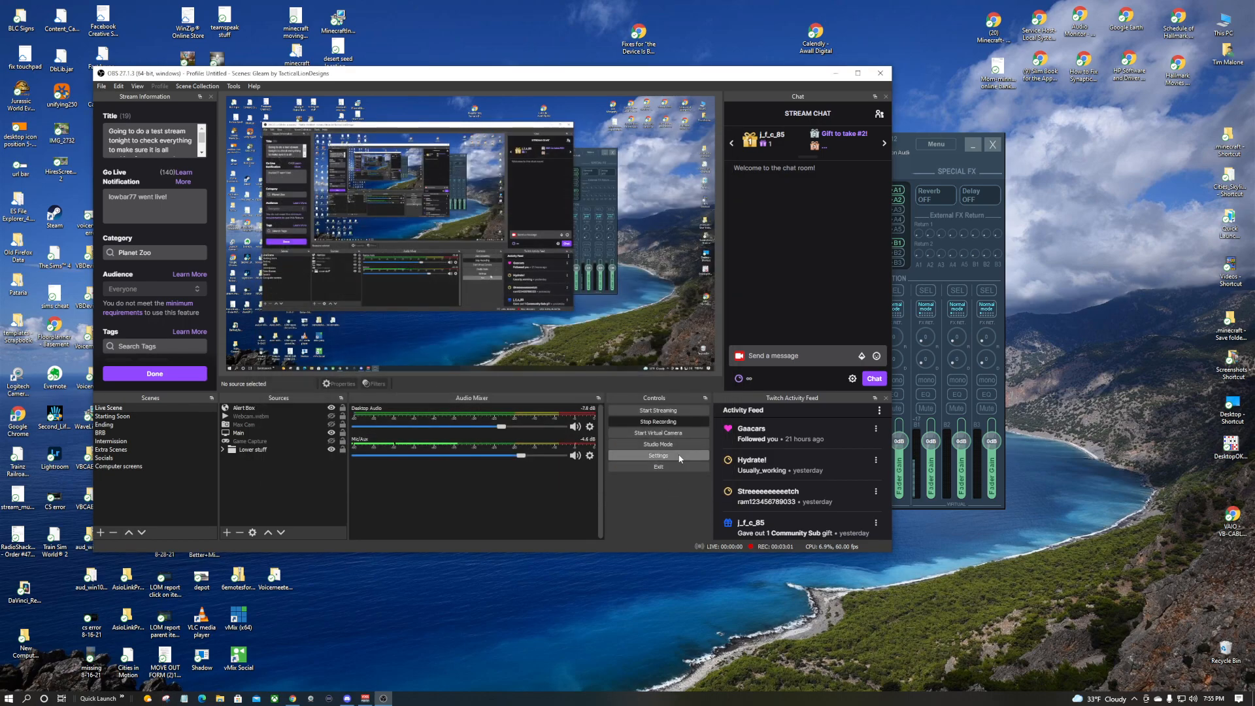
Inspect the Desktop Audio source's device properties from the audio mixer and discard any changes.
left_click(589, 427)
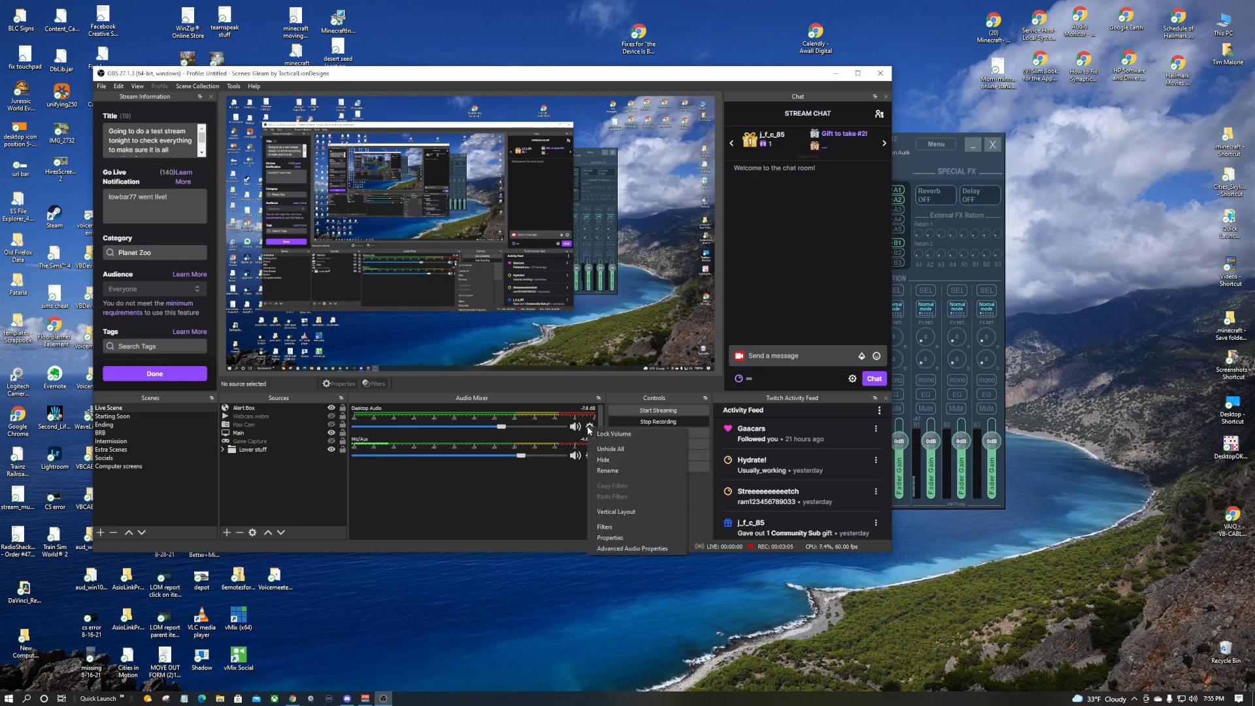
left_click(615, 537)
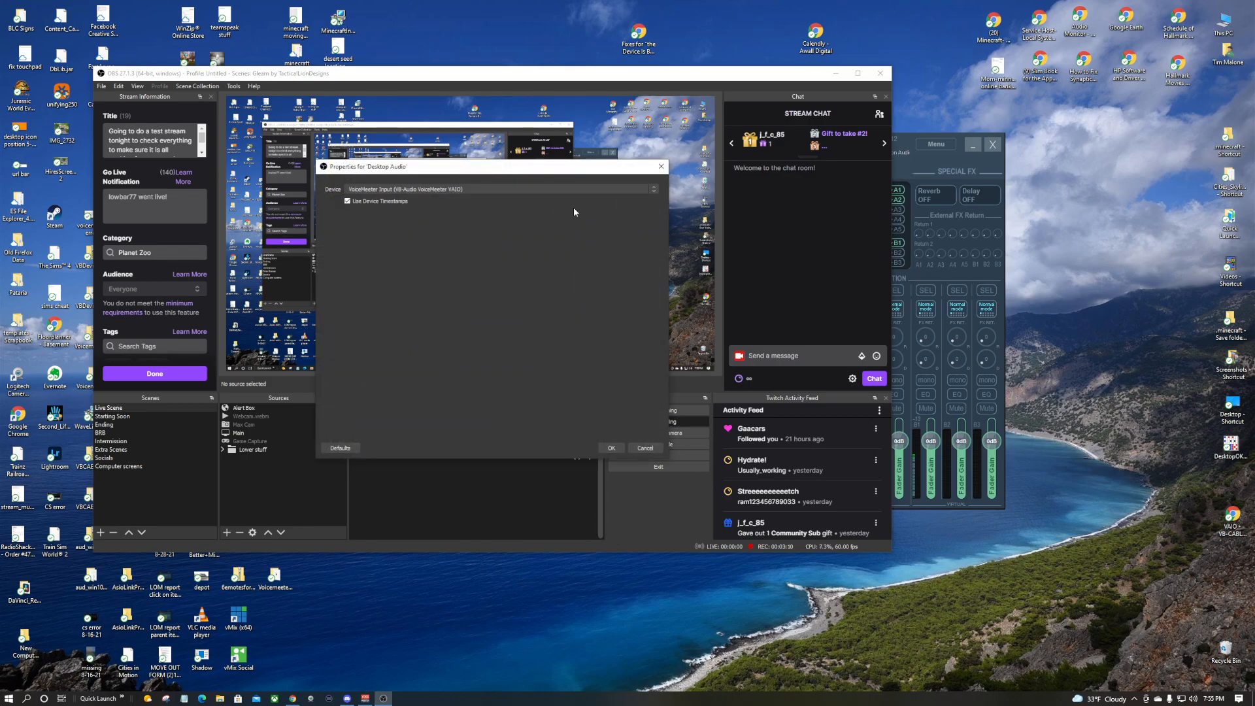
left_click(661, 166)
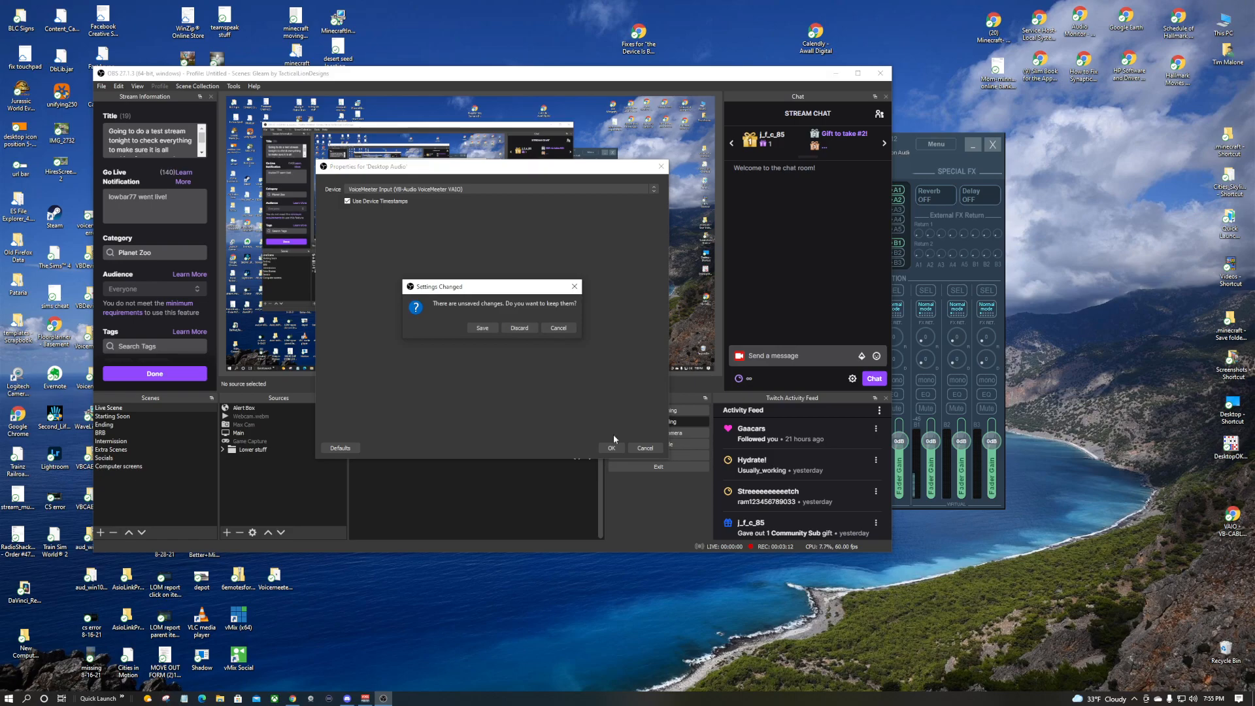
left_click(520, 328)
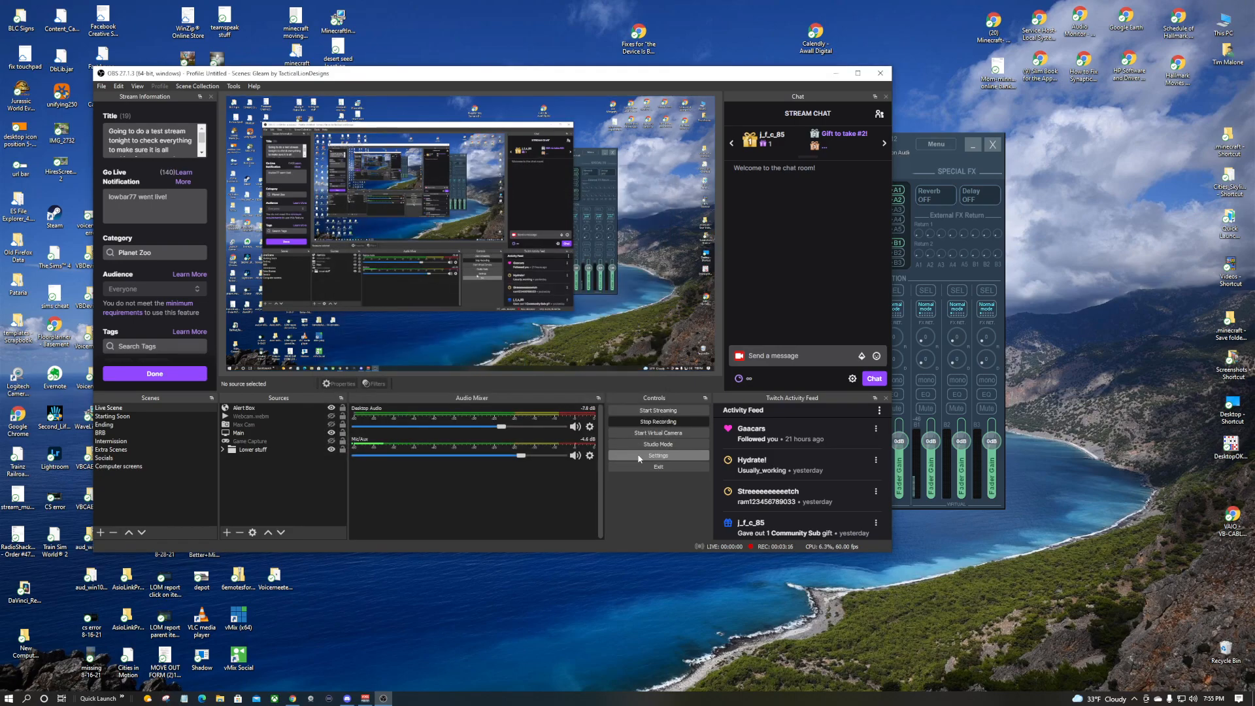
Inspect the Mic/Aux source's device and timestamp properties, and close the dialog.
left_click(589, 456)
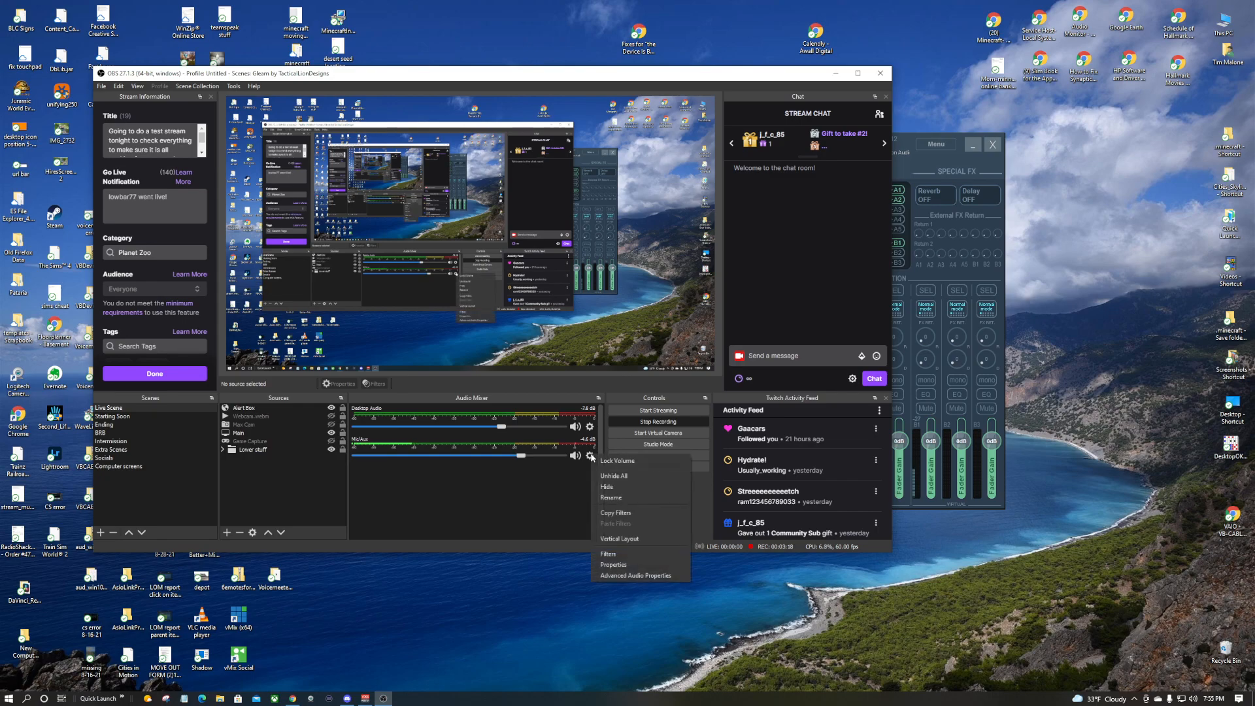
left_click(613, 565)
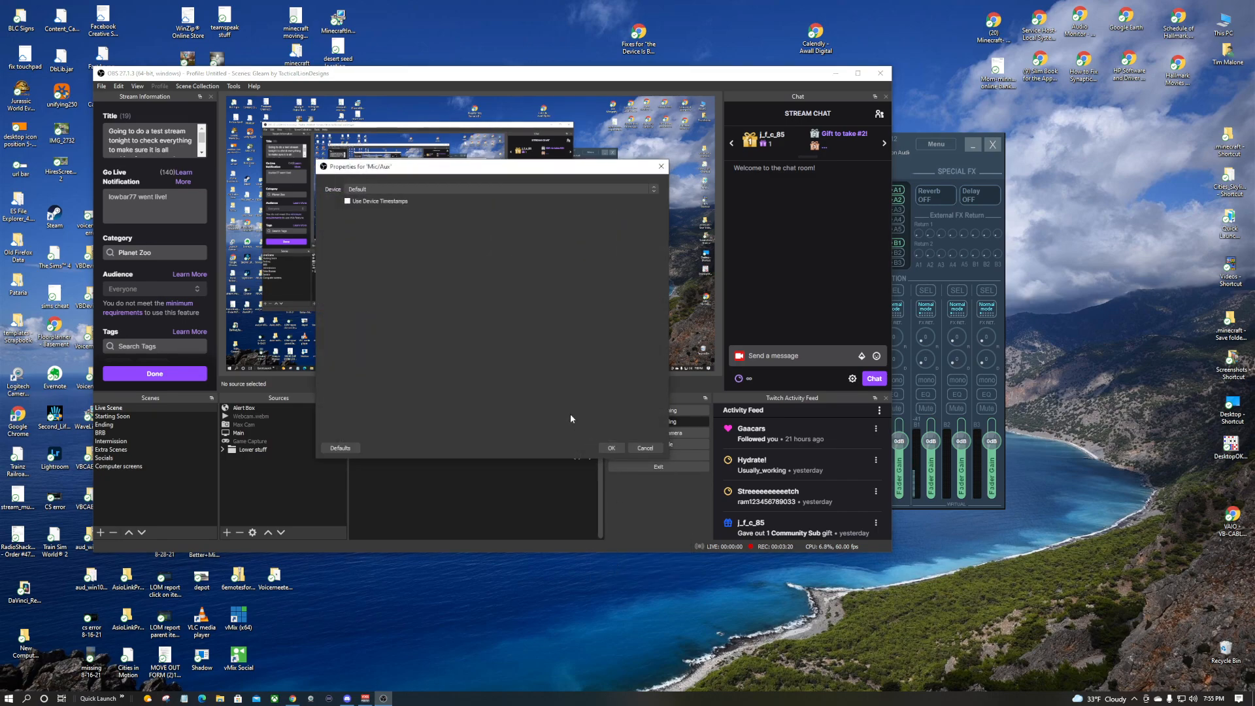
left_click(612, 448)
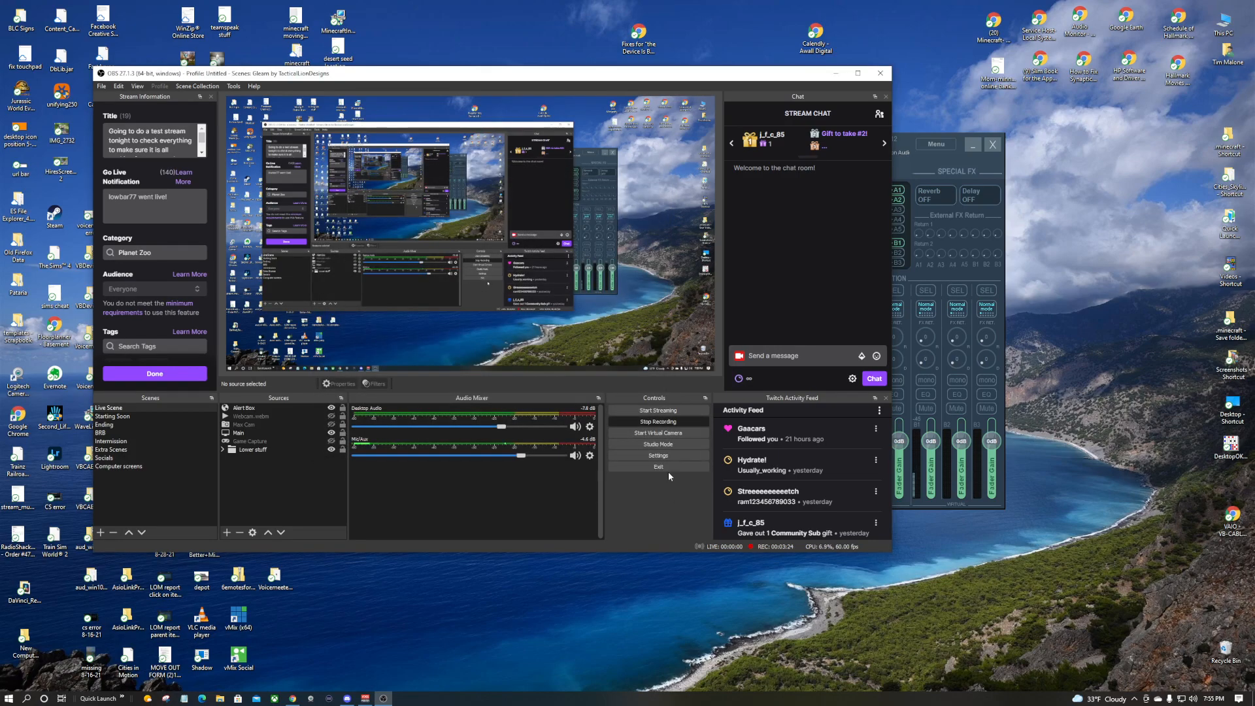
Examine the volume, monitoring and all six track assignments in Advanced Audio Properties, and check VoiceMeeter's virtual inputs before returning to OBS.
left_click(591, 456)
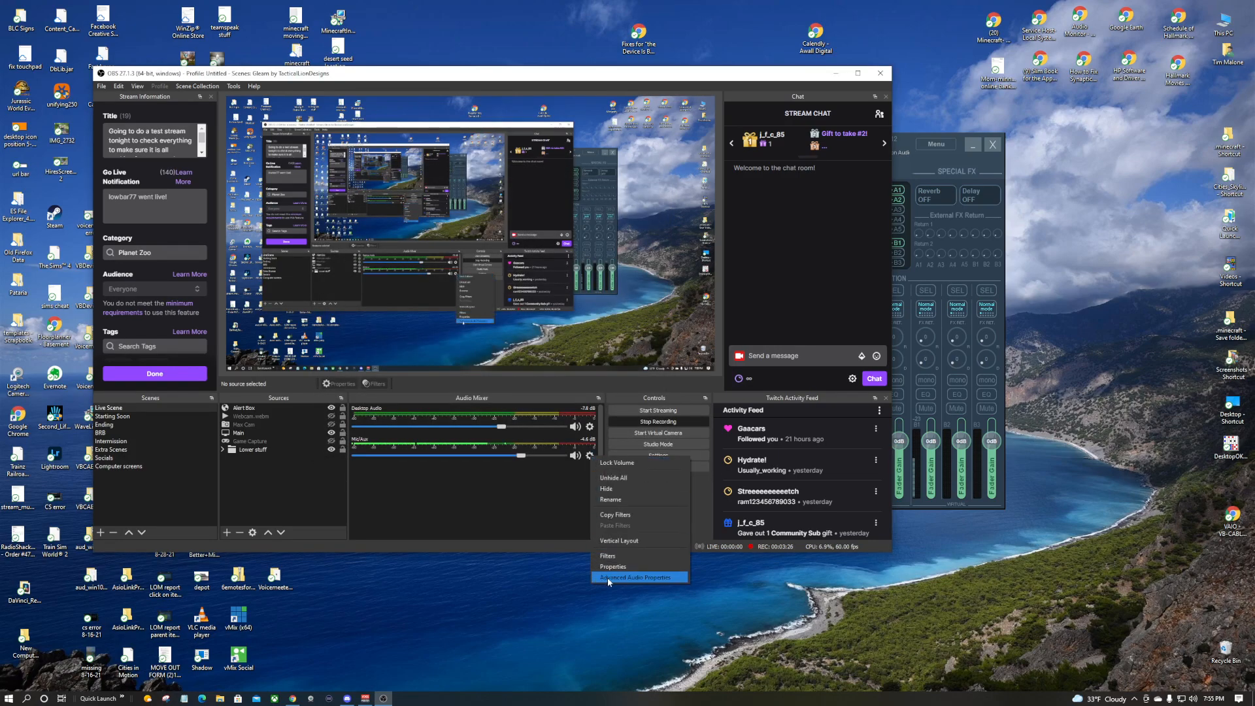
left_click(607, 578)
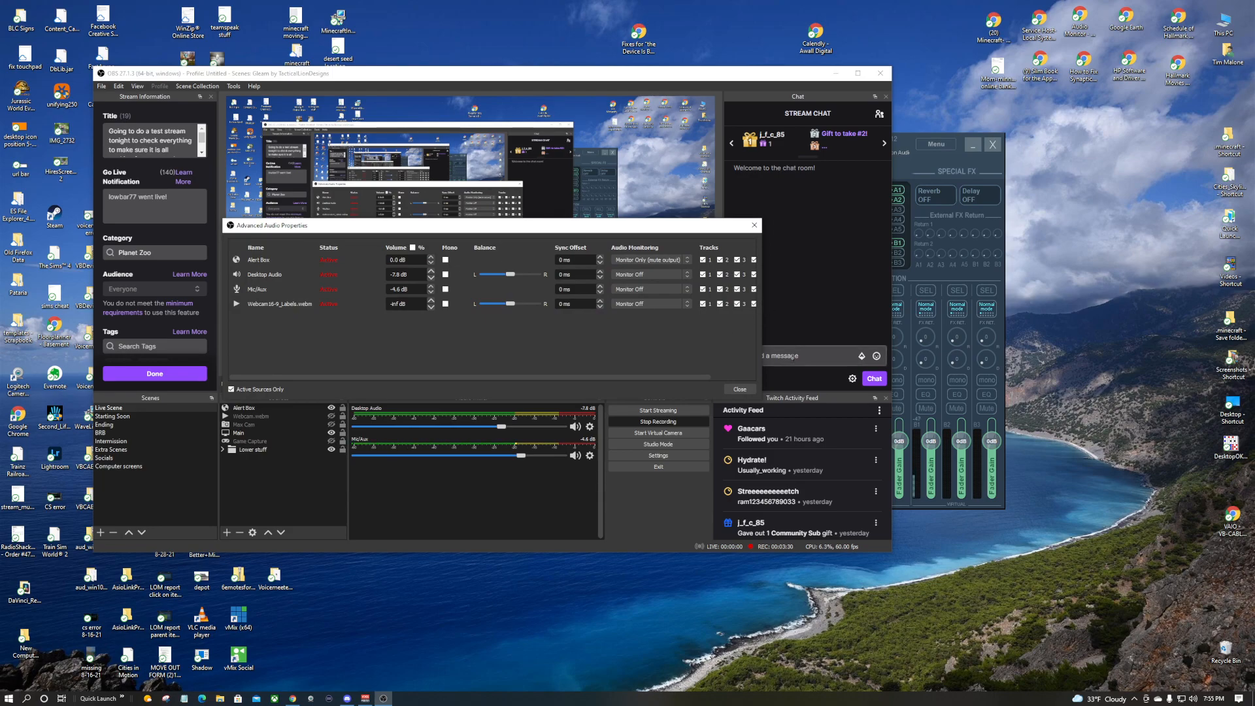
left_click_drag(762, 357, 888, 357)
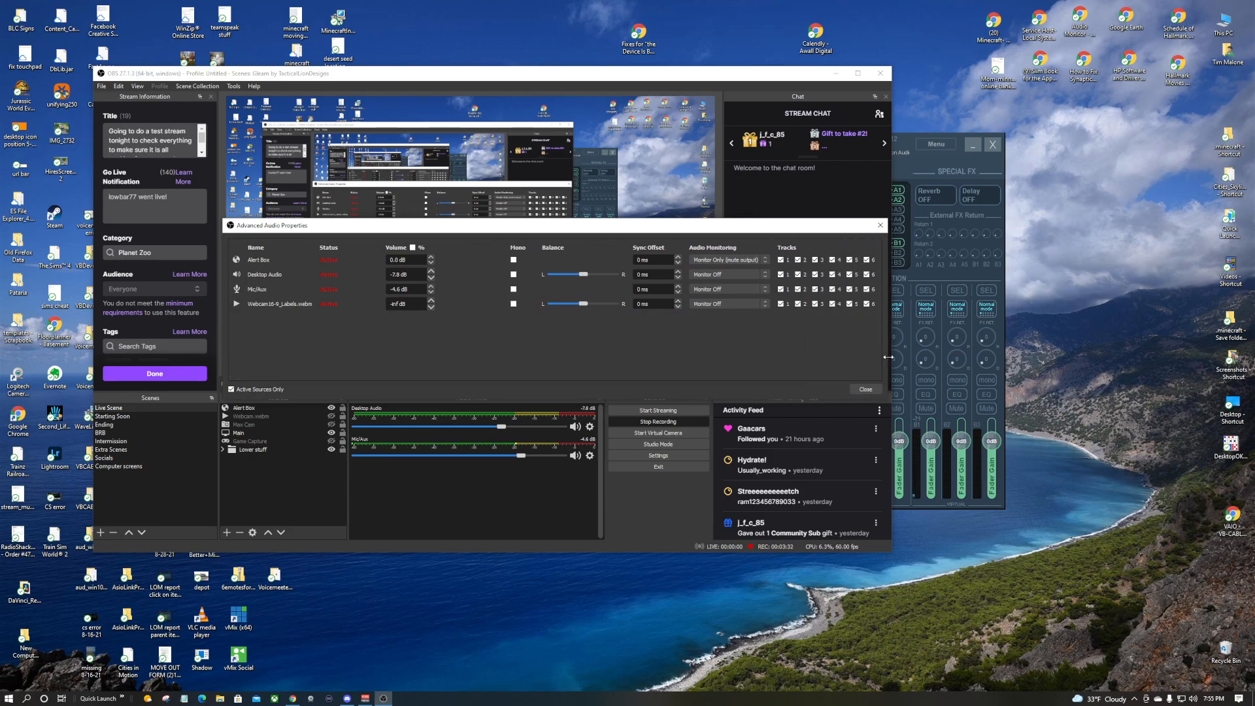
left_click(864, 389)
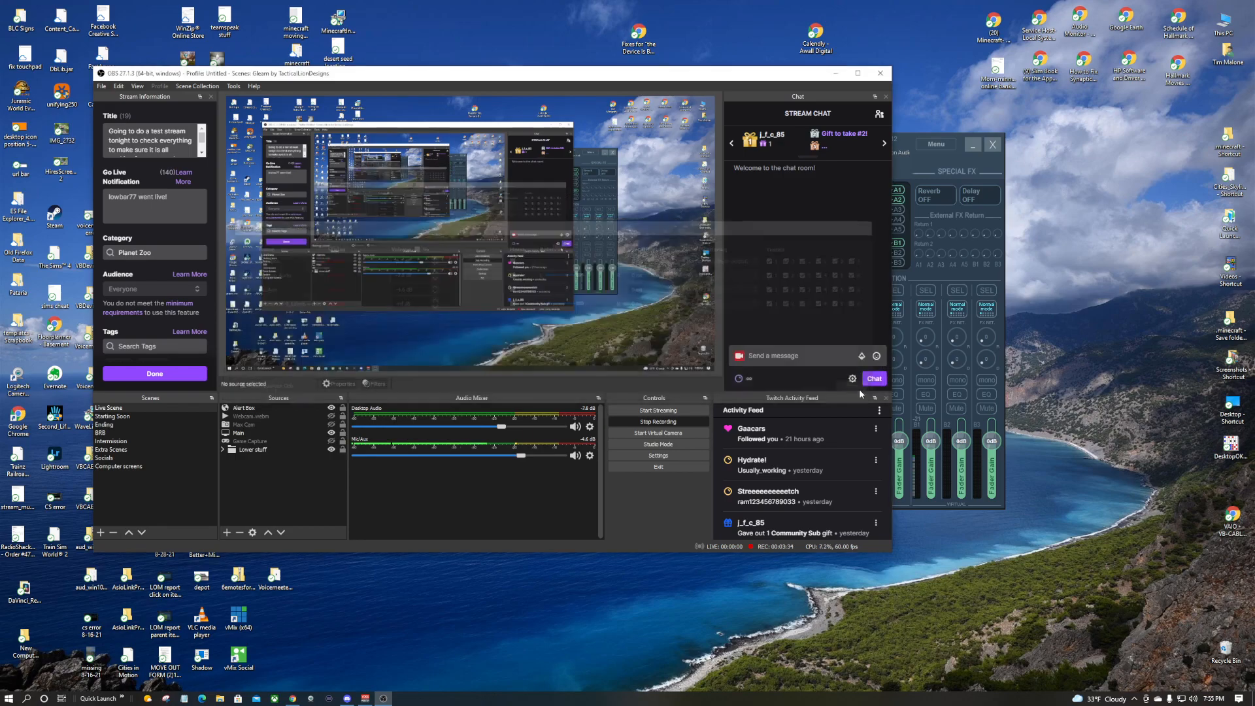
left_click(590, 426)
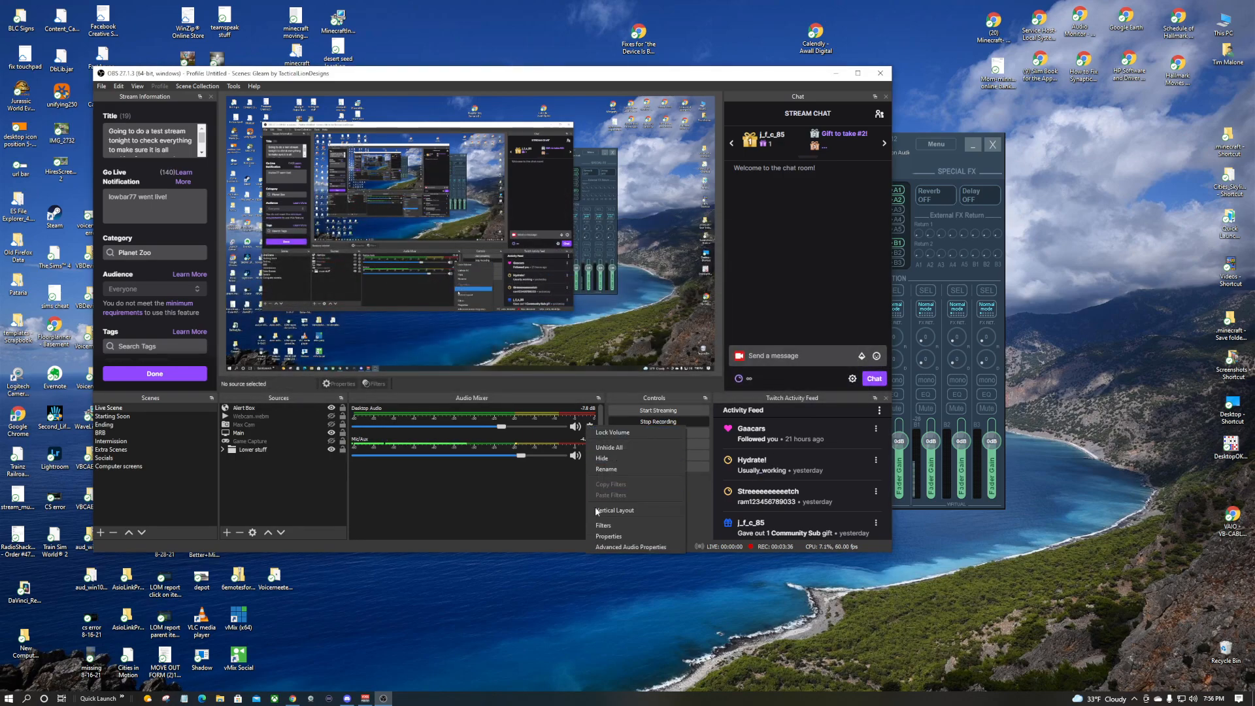
left_click(614, 548)
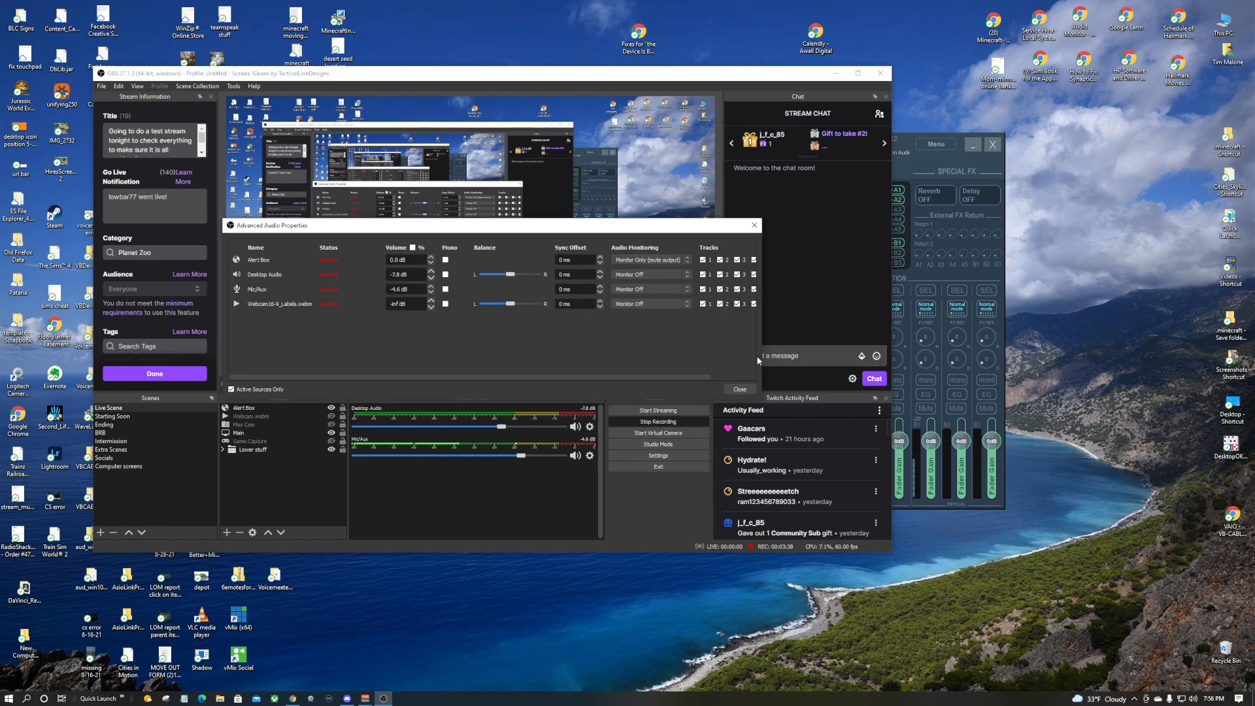
left_click_drag(761, 358, 874, 357)
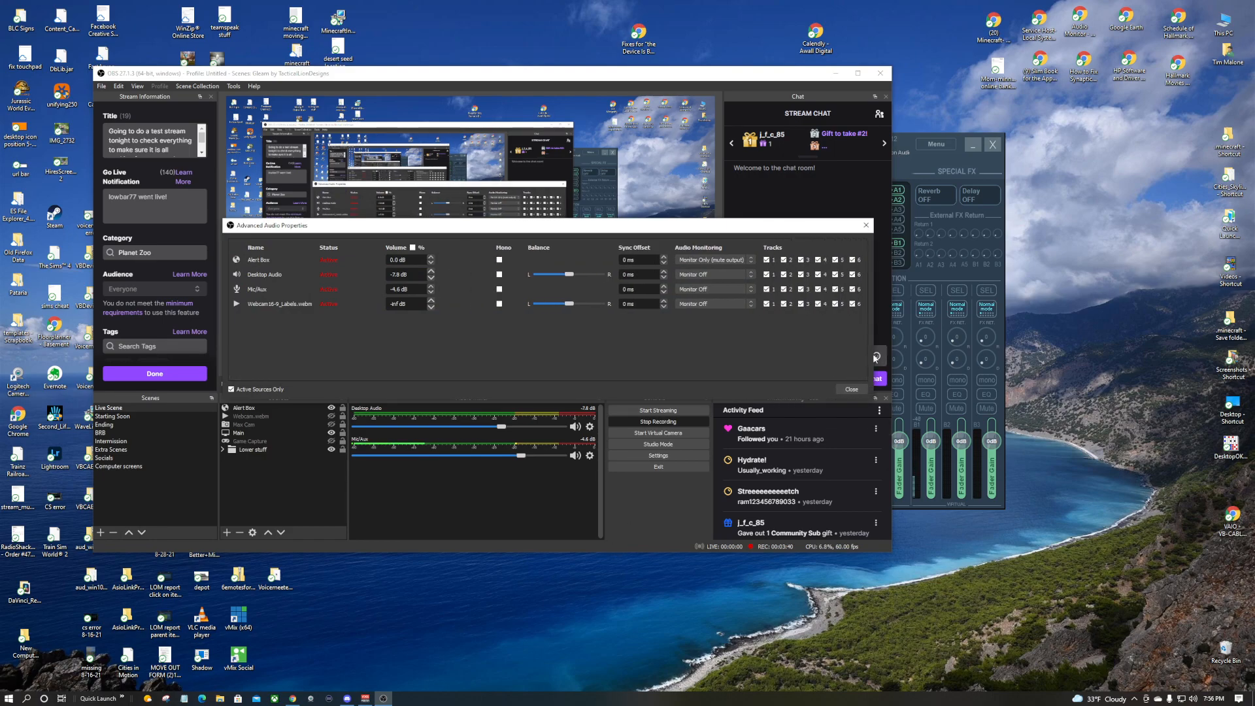
left_click(852, 389)
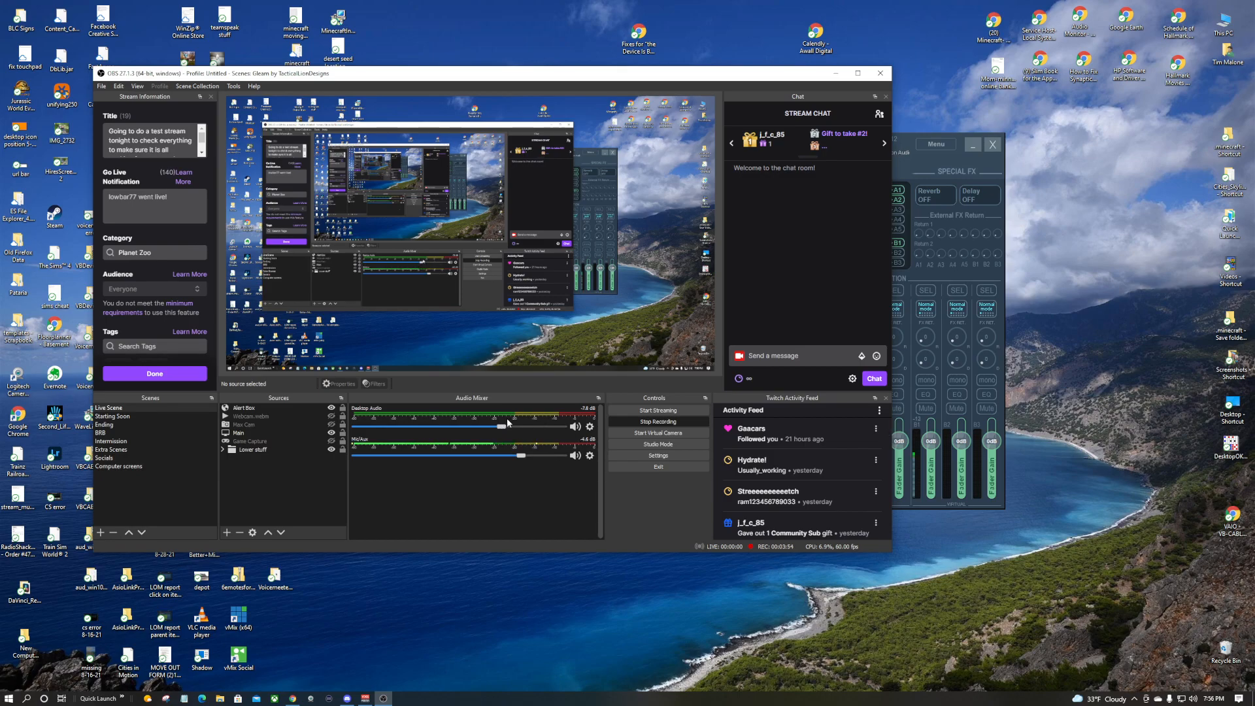
left_click(921, 160)
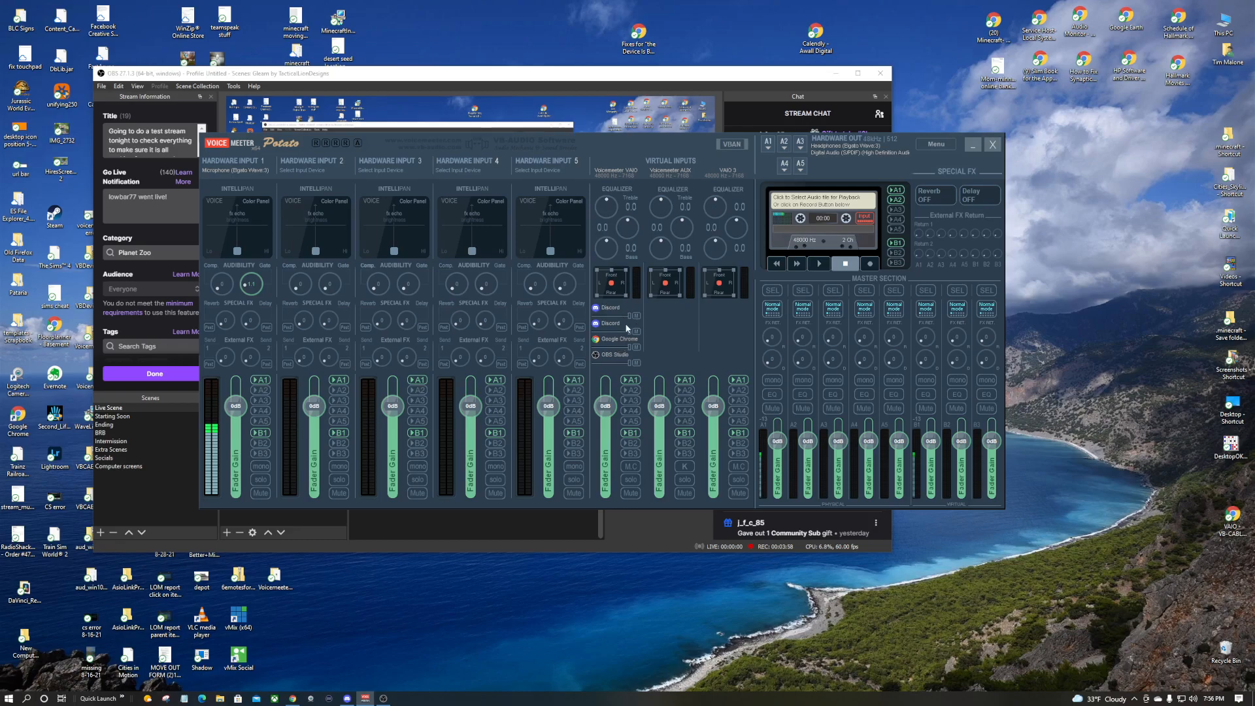
left_click(663, 75)
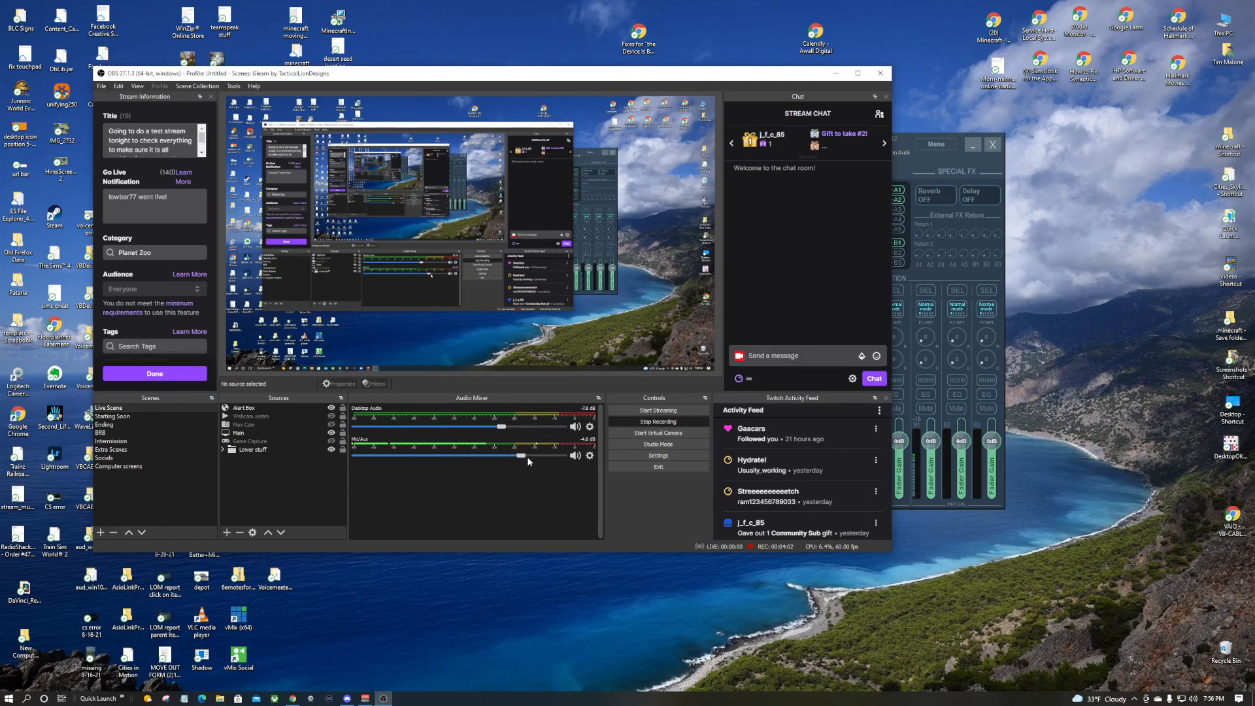
Set the Mic/Aux noise suppression filter's level to -38 dB, keeping the Speex method.
left_click(589, 456)
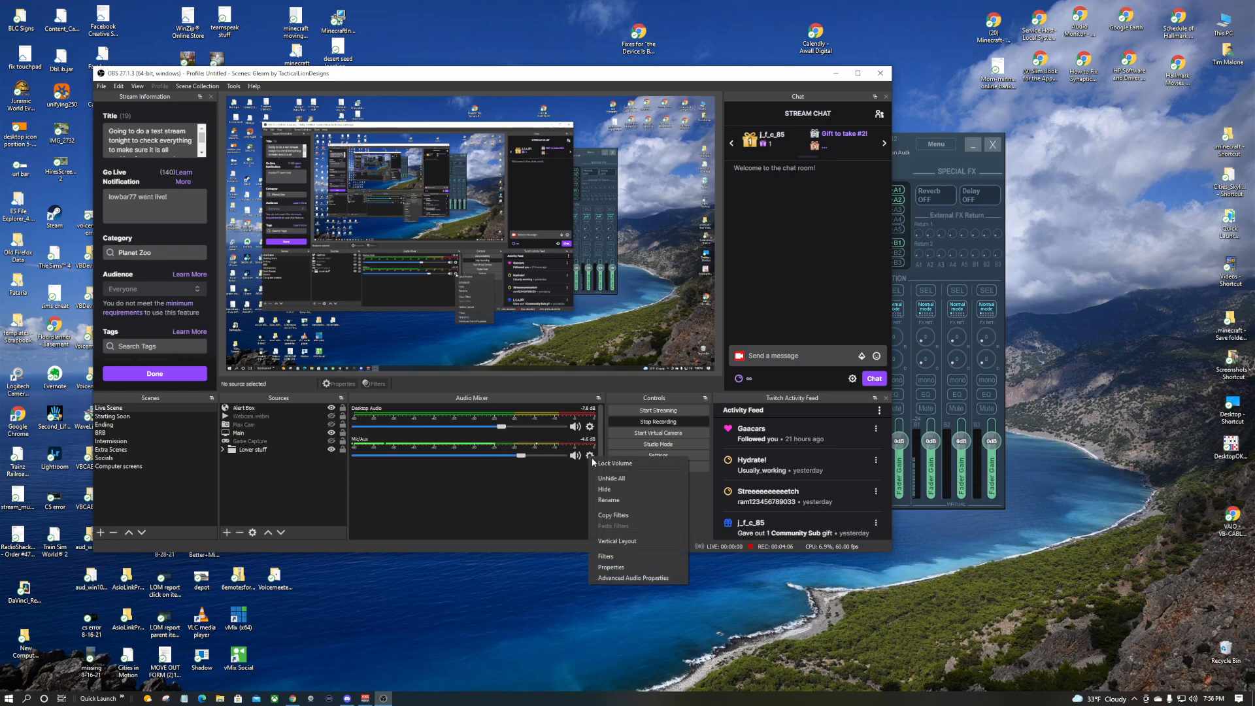
left_click(608, 556)
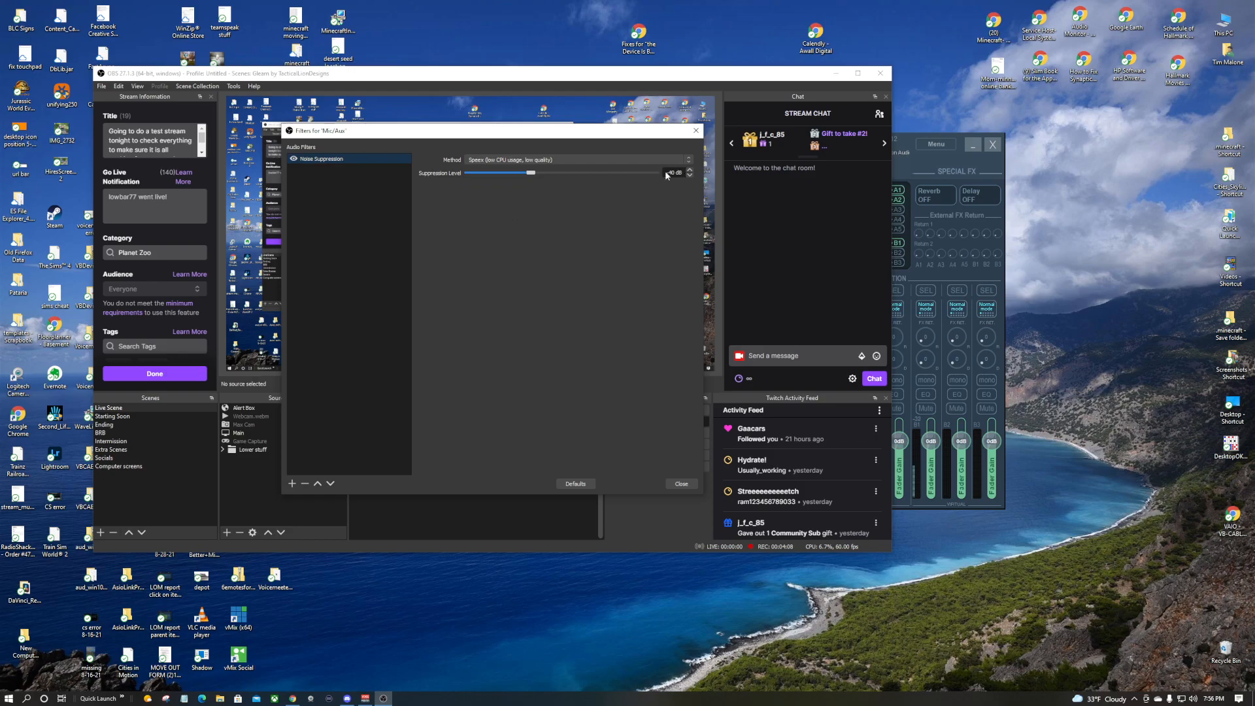
left_click_drag(533, 177, 539, 176)
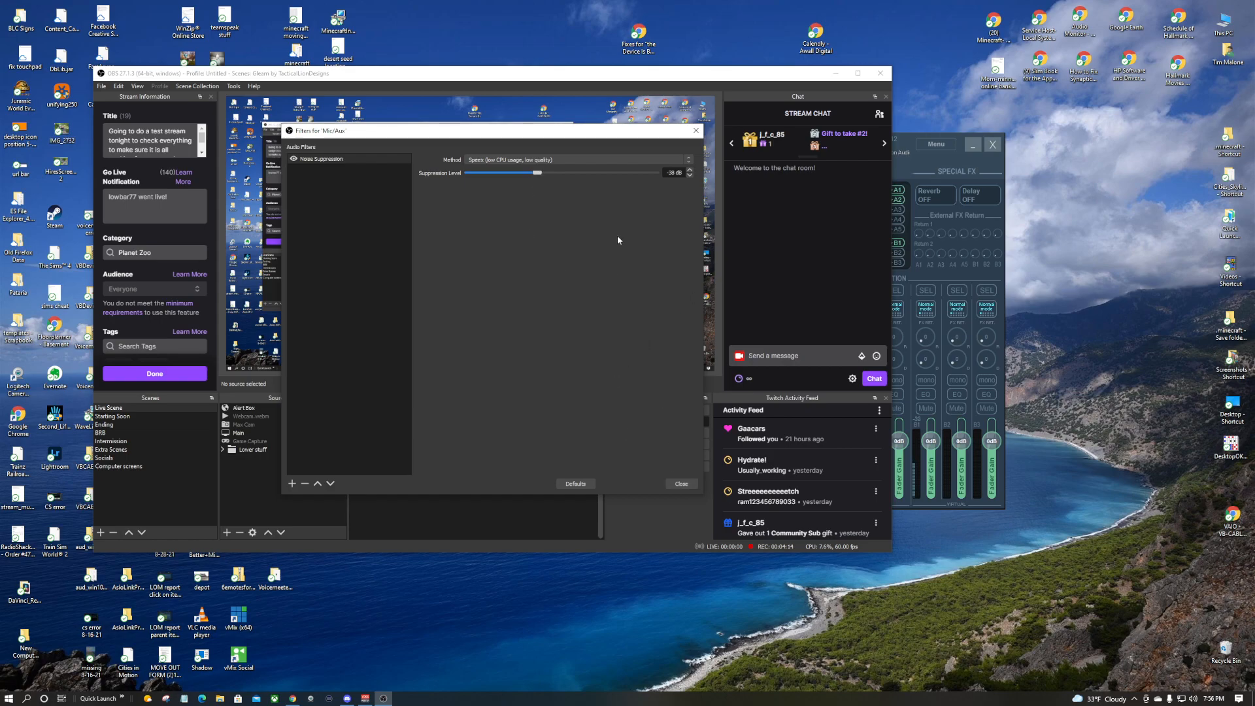
left_click(583, 159)
left_click(584, 161)
left_click(680, 484)
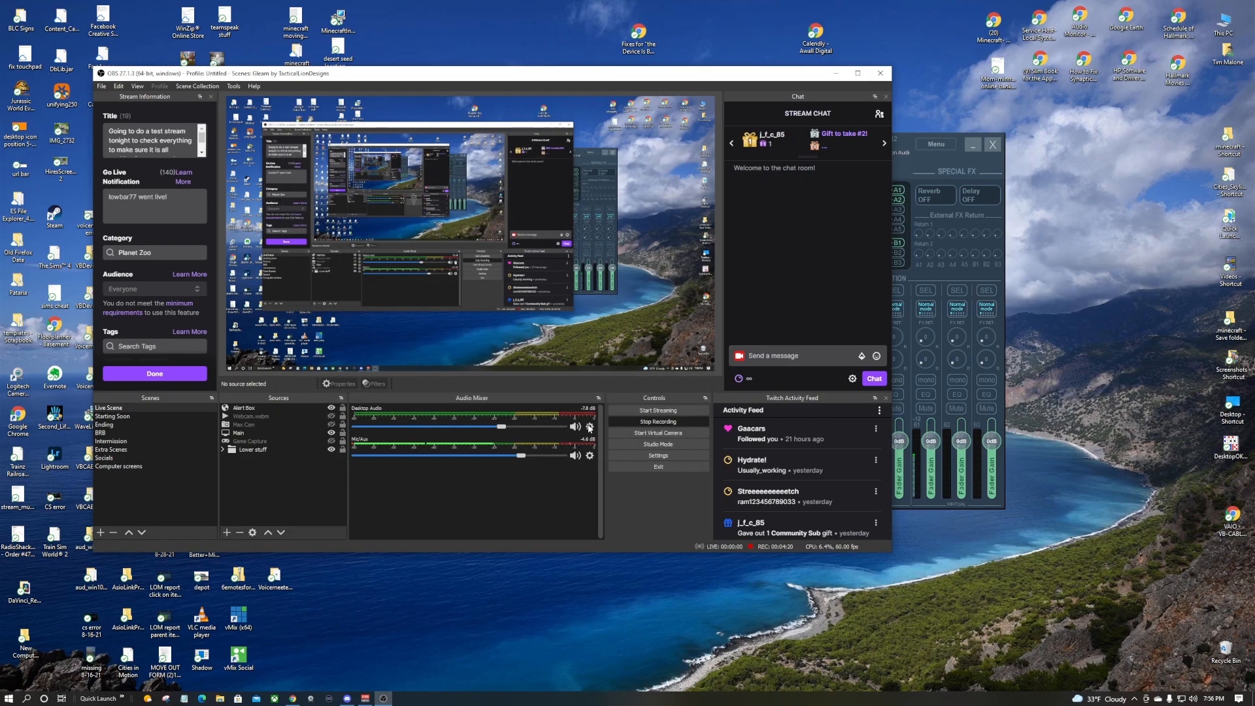
Check which audio filters are applied to the Desktop Audio source, and close its filter window.
left_click(589, 427)
left_click(604, 527)
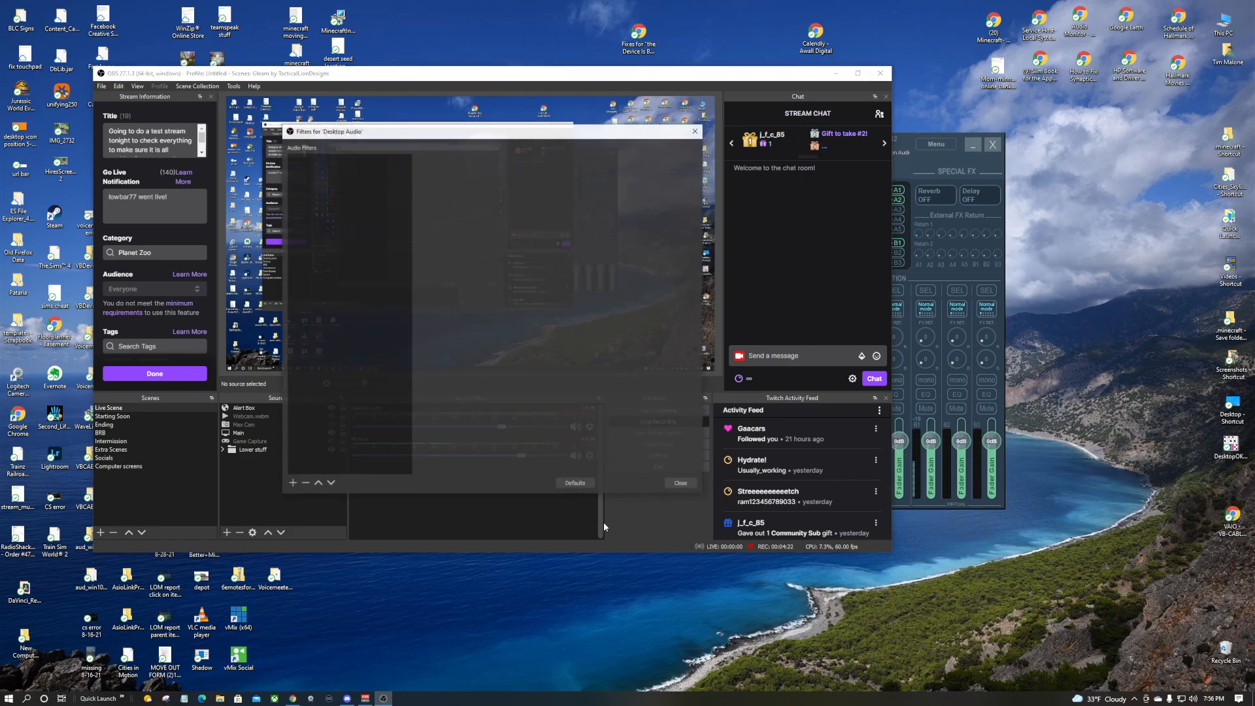
left_click(680, 484)
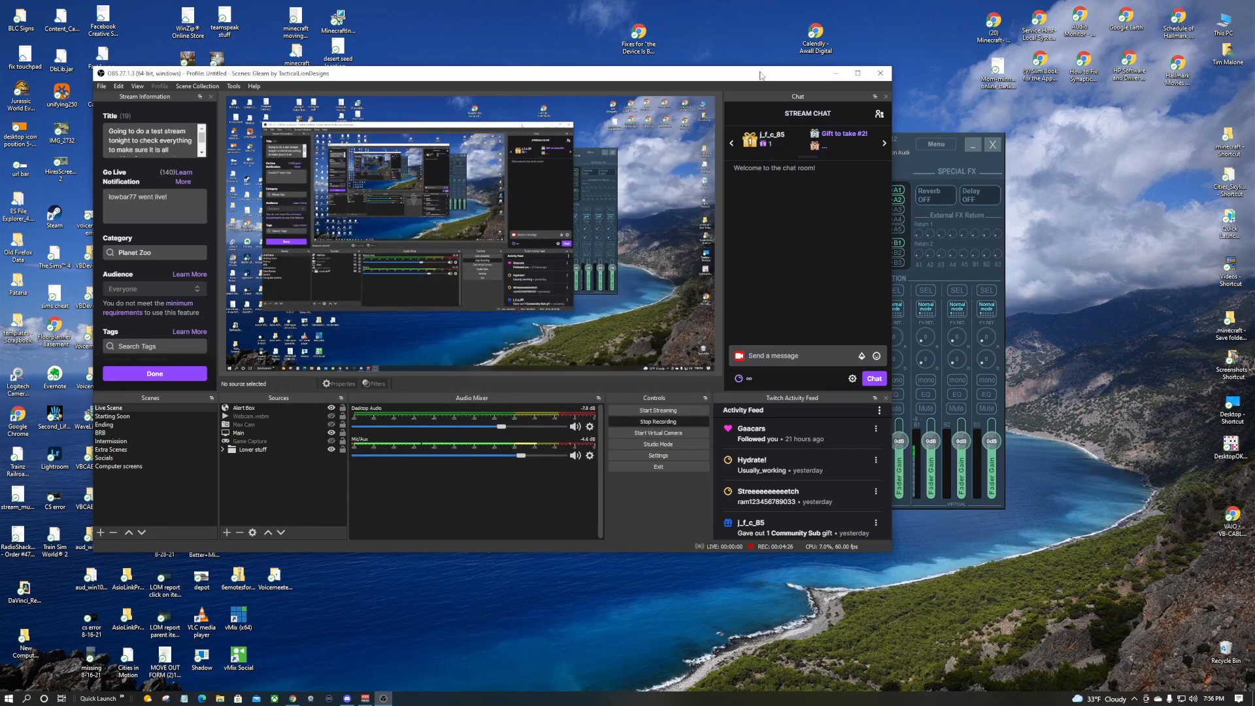
Minimize OBS and review VoiceMeeter Potato's startup and system options without changing them.
left_click(836, 73)
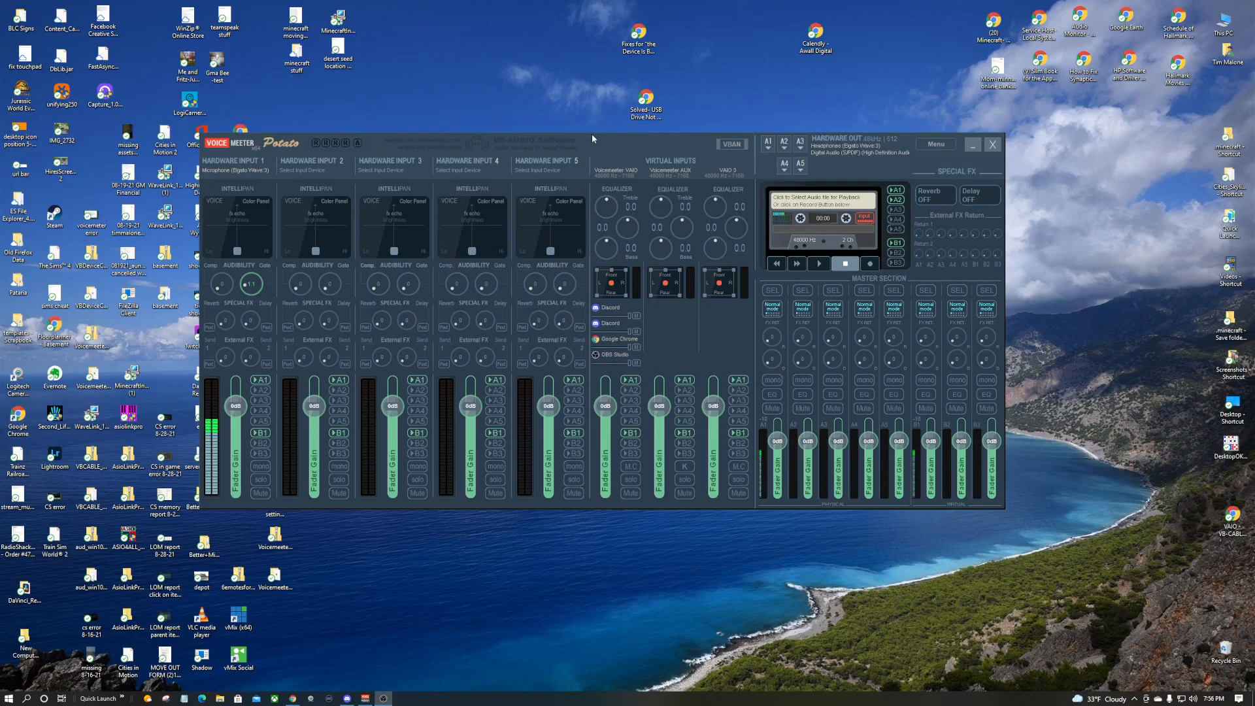
left_click_drag(627, 135, 628, 136)
left_click(936, 145)
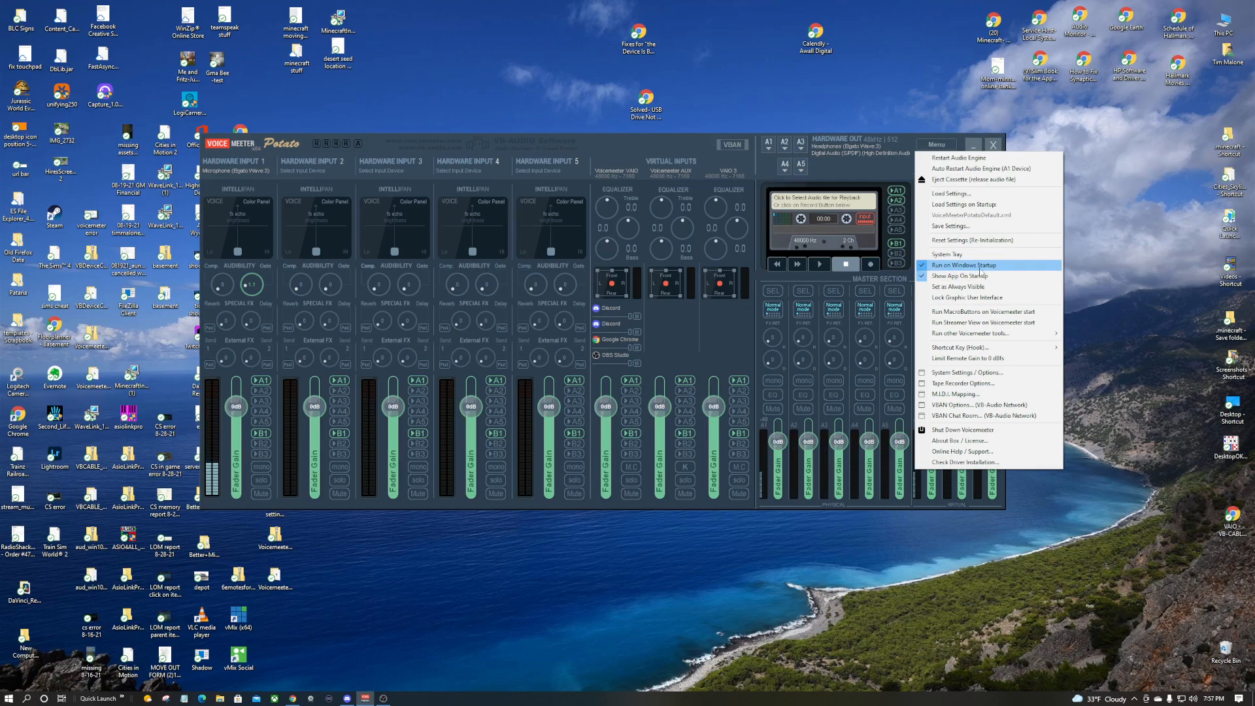
left_click(842, 172)
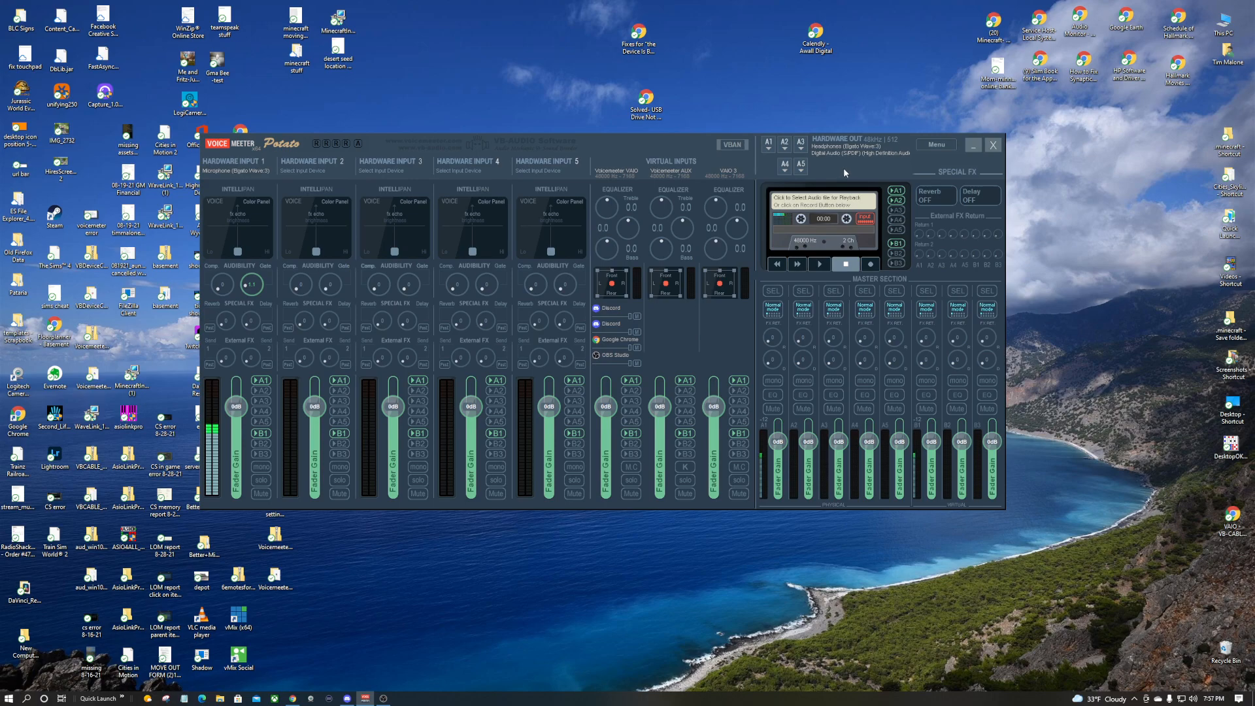